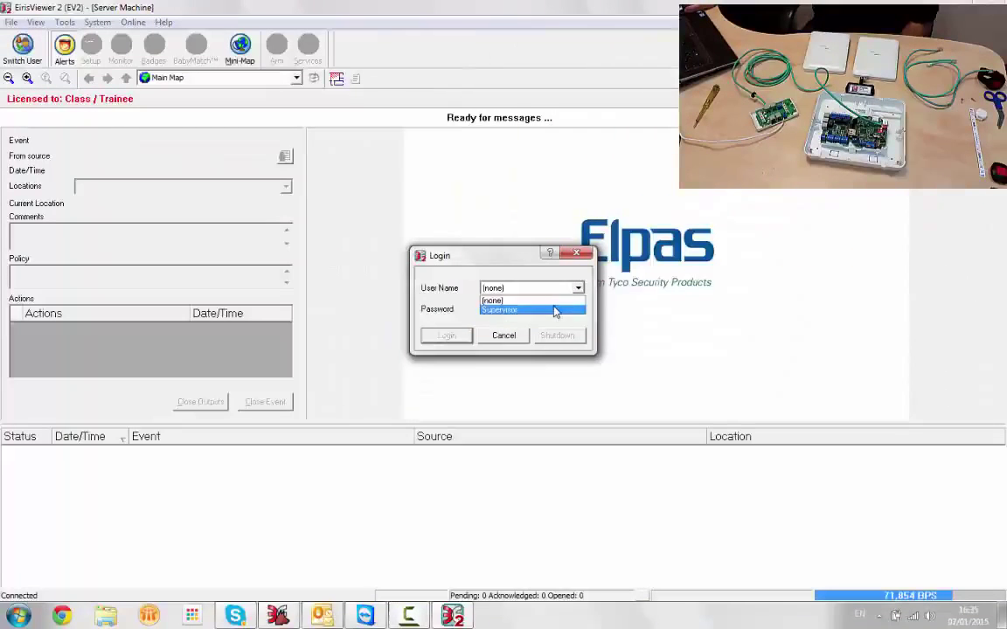
Log in as Supervisor with the account password
{"action": "left_click", "coordinate": [555, 309]}
{"action": "type", "text": "1"}
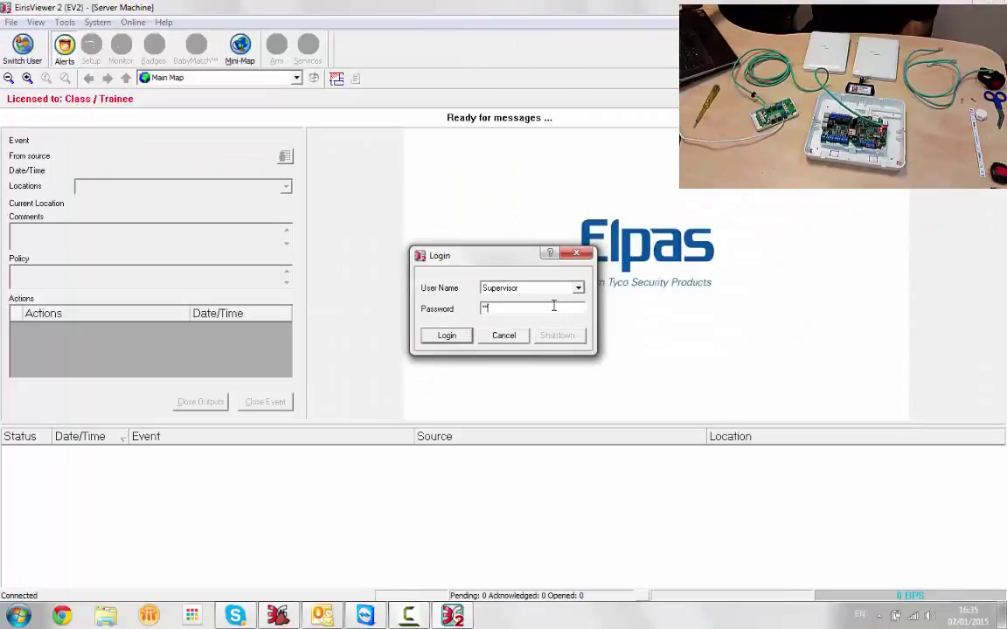
{"action": "key", "text": "Return"}
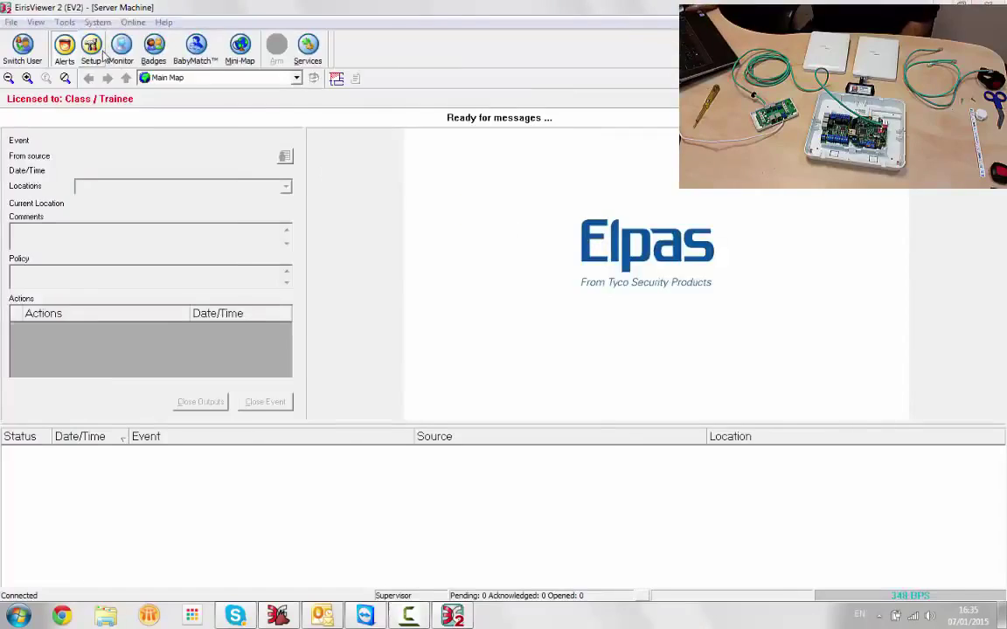
In the setup components, add an RF Reader IP / ELC to the All Readers group
{"action": "left_click", "coordinate": [99, 53]}
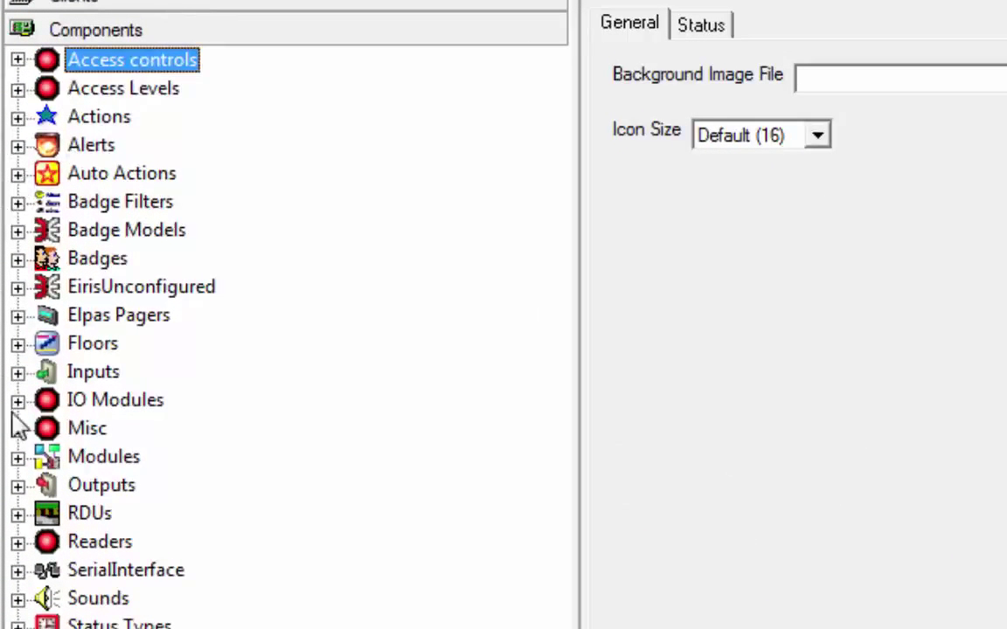
{"action": "left_click", "coordinate": [17, 542]}
{"action": "right_click", "coordinate": [121, 577]}
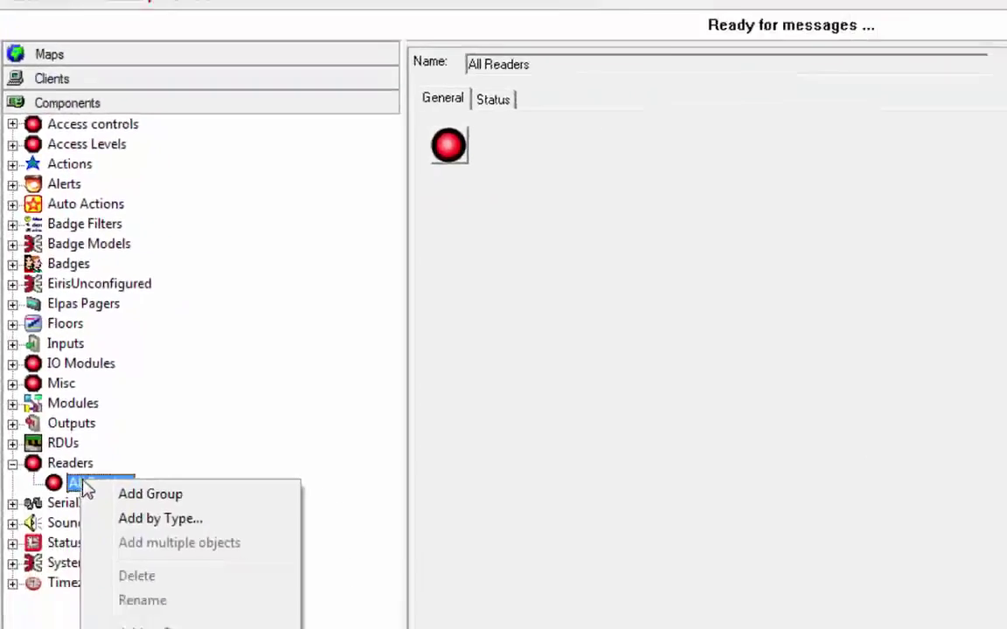
{"action": "left_click", "coordinate": [179, 519]}
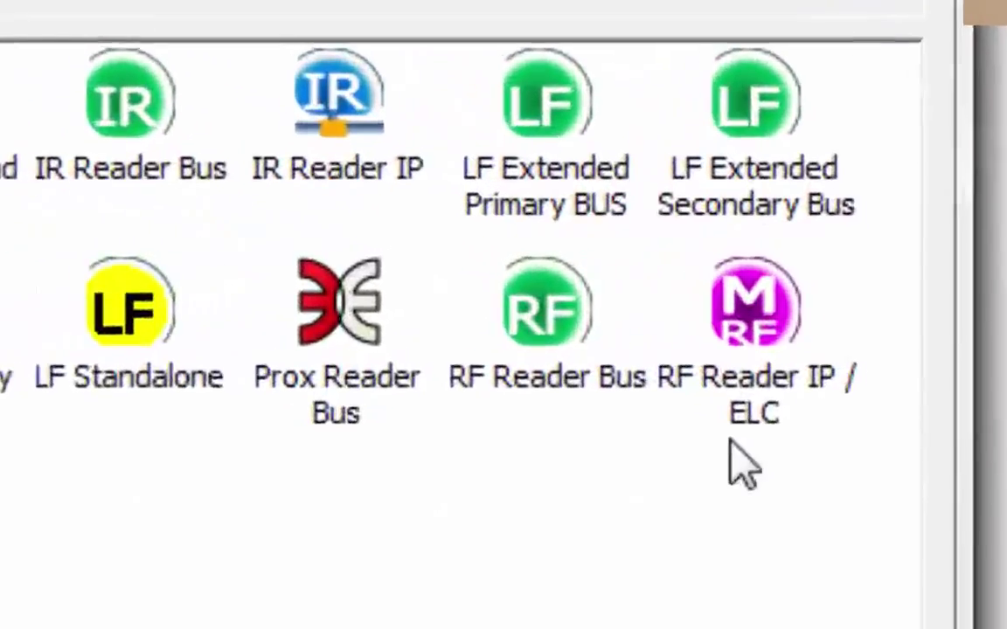
{"action": "left_click", "coordinate": [757, 381]}
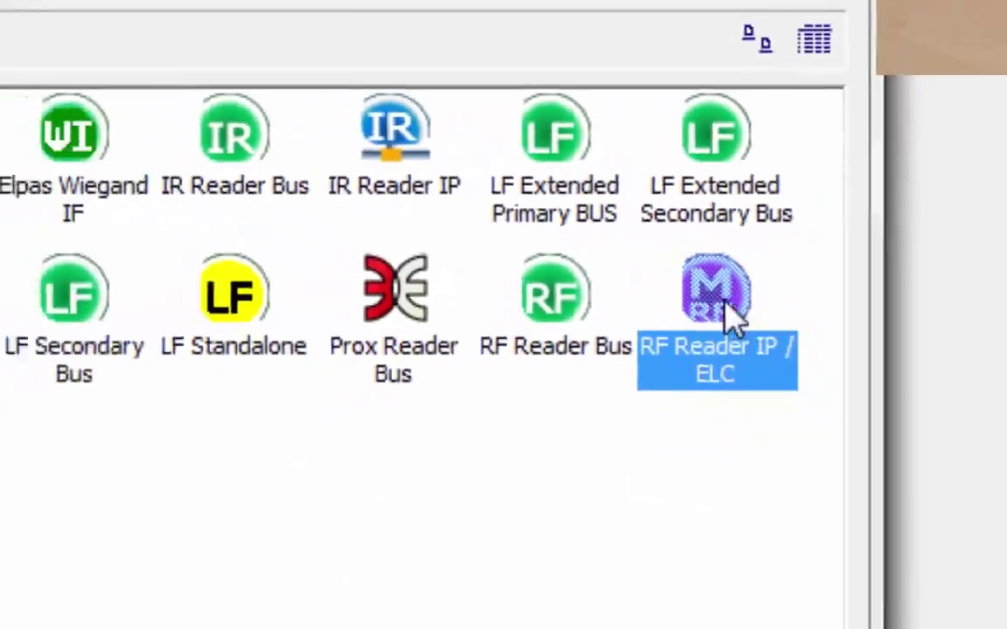
{"action": "double_click", "coordinate": [787, 346]}
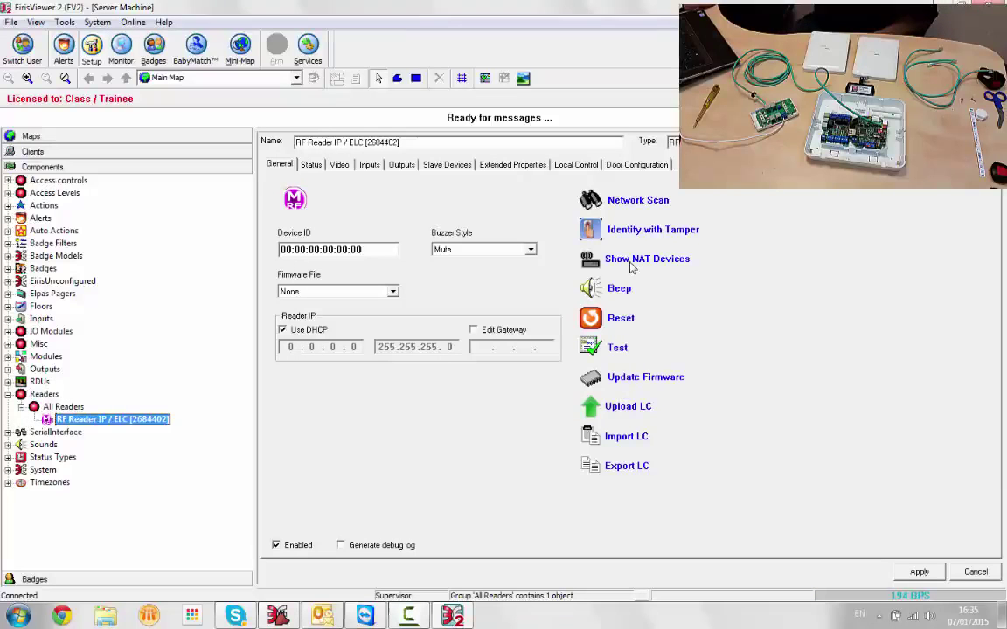
Assign device 00:03:4F:00:10:93 to the new reader using tamper identification, apply it and check the reader's initialization status
{"action": "left_click", "coordinate": [627, 201]}
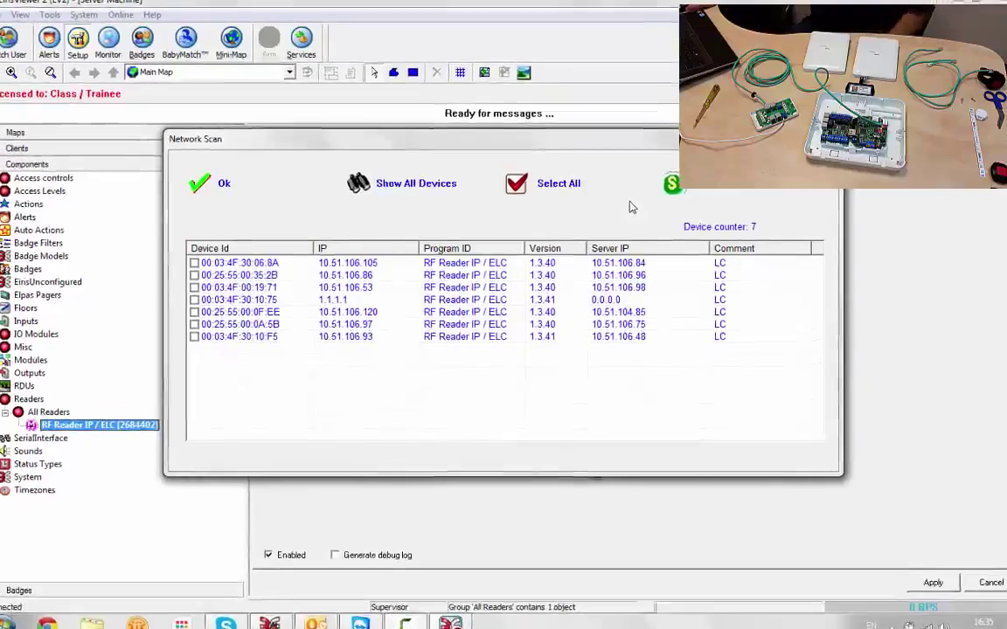
{"action": "key", "text": "Escape"}
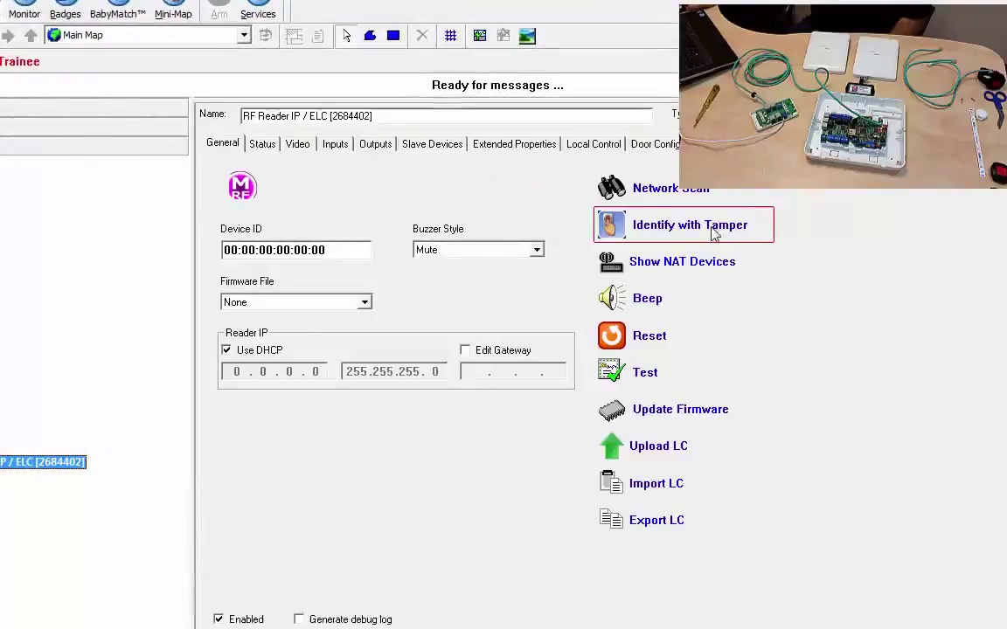
{"action": "left_click", "coordinate": [715, 229]}
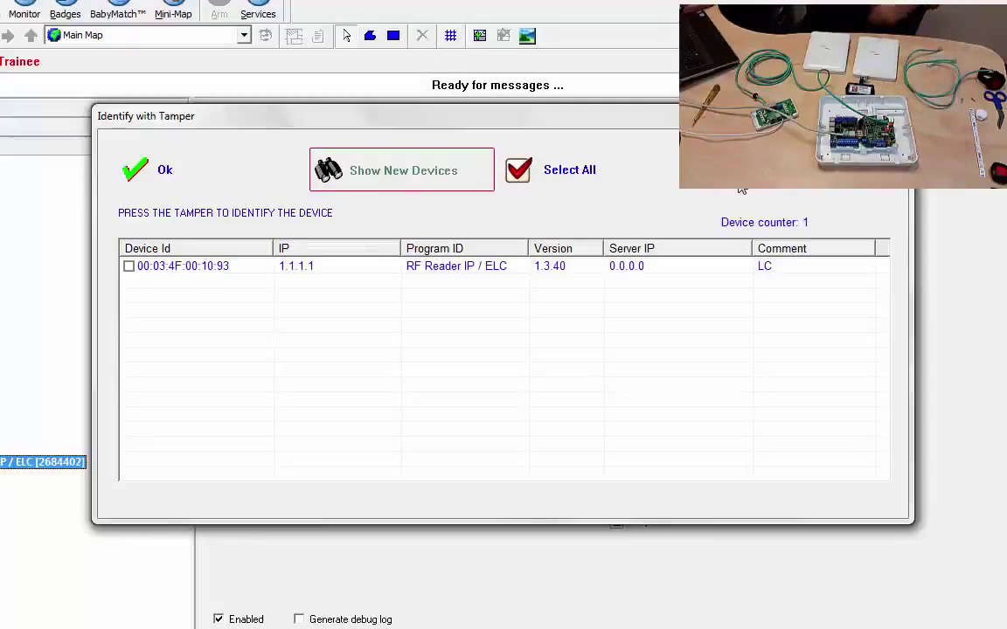
{"action": "left_click", "coordinate": [129, 265]}
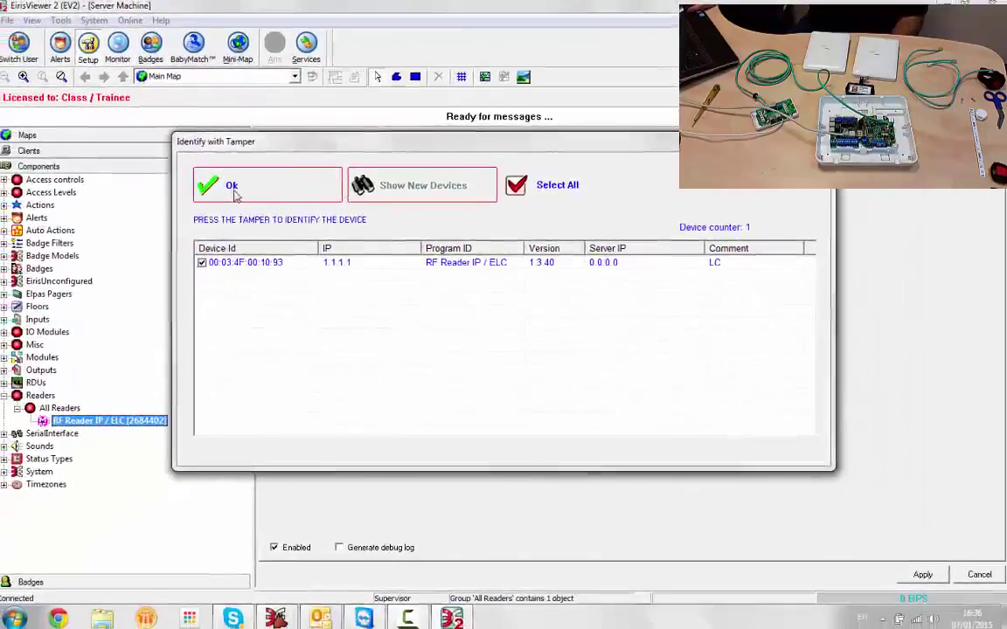
{"action": "left_click", "coordinate": [234, 196]}
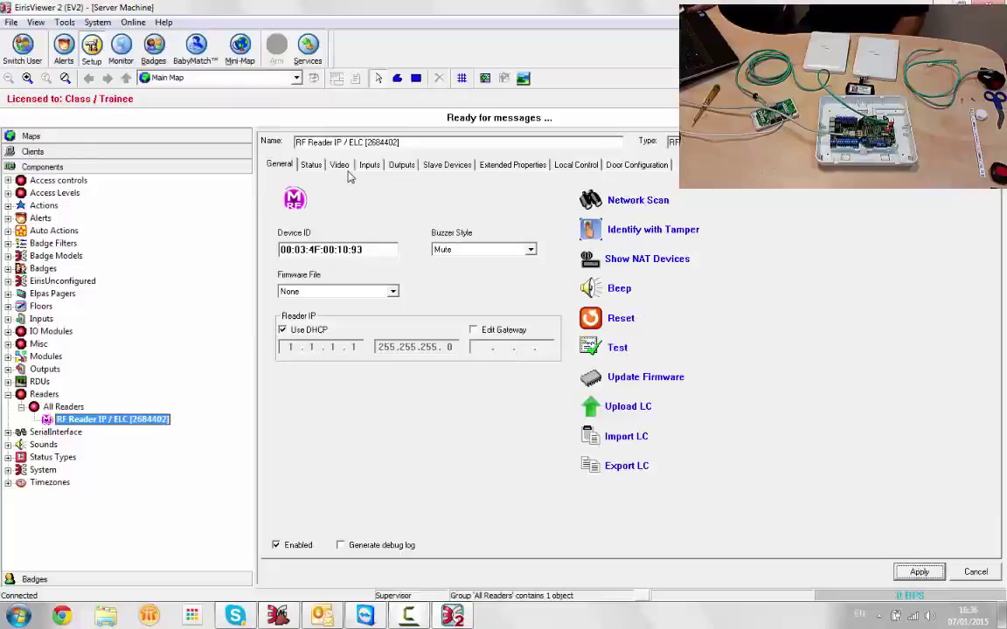
{"action": "left_click", "coordinate": [311, 165]}
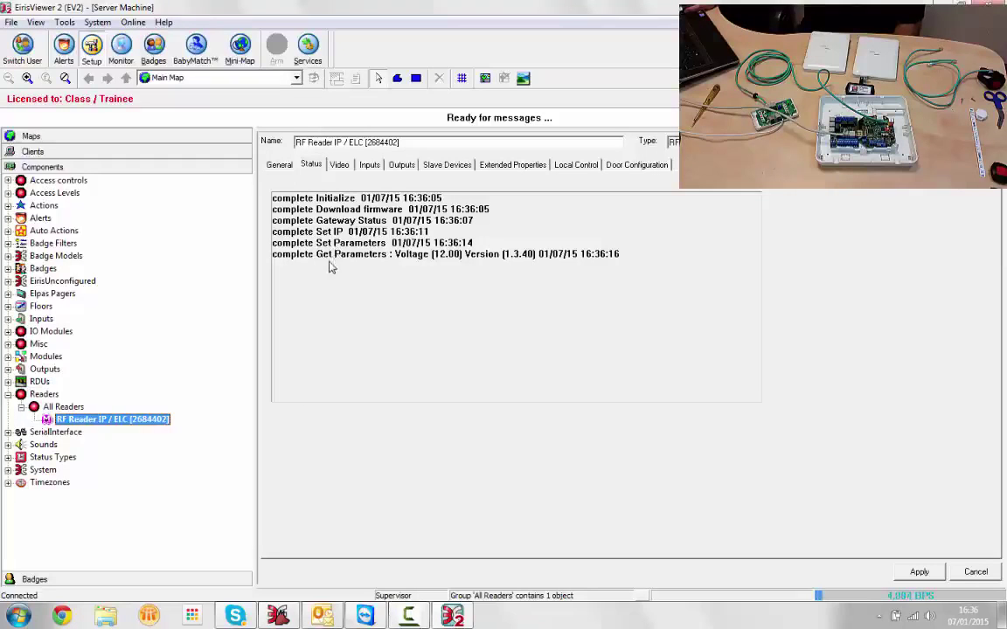
{"action": "left_click", "coordinate": [297, 168]}
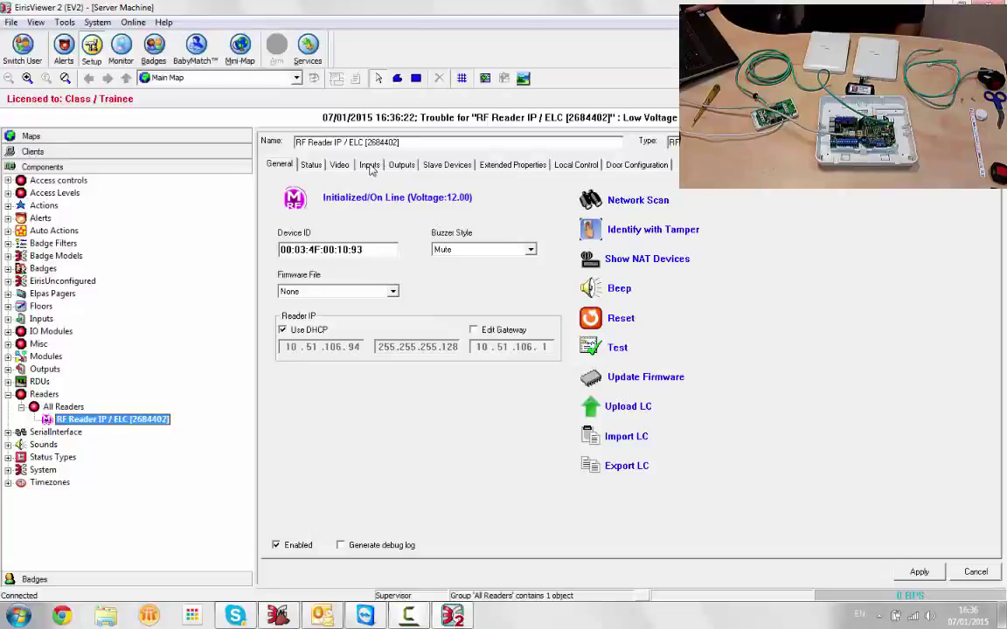
Enable the reader's inputs and outputs, both with external I/O
{"action": "left_click", "coordinate": [371, 168]}
{"action": "left_click", "coordinate": [319, 193]}
{"action": "left_click", "coordinate": [340, 213]}
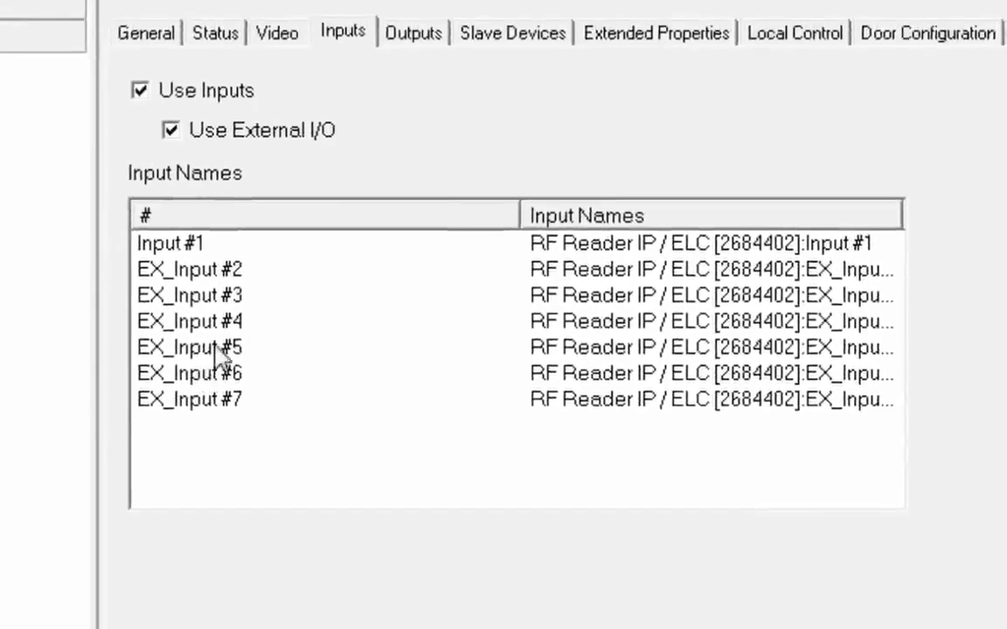
{"action": "left_click", "coordinate": [414, 32]}
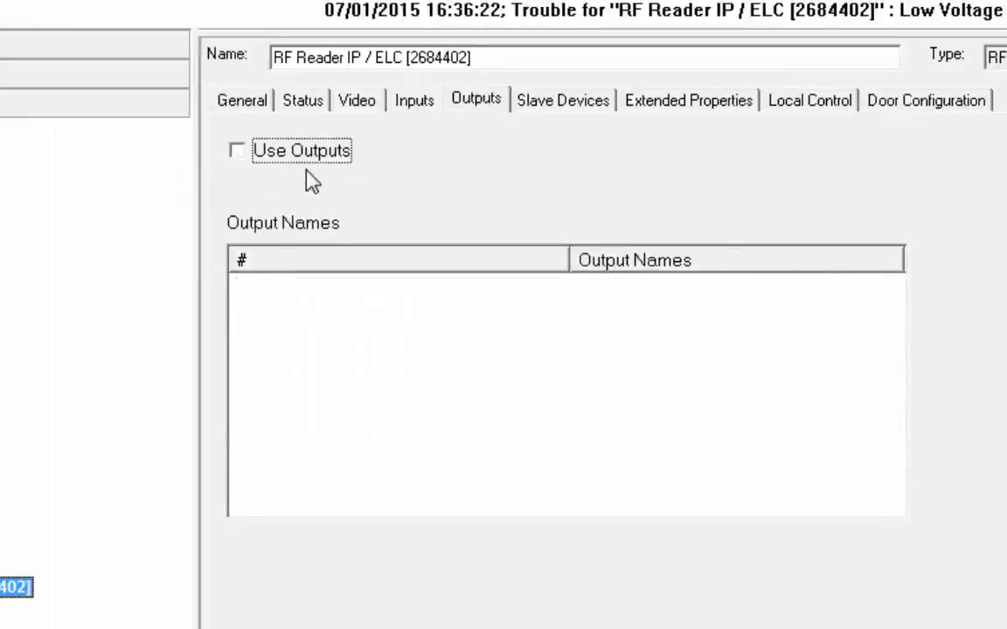
{"action": "left_click", "coordinate": [301, 153]}
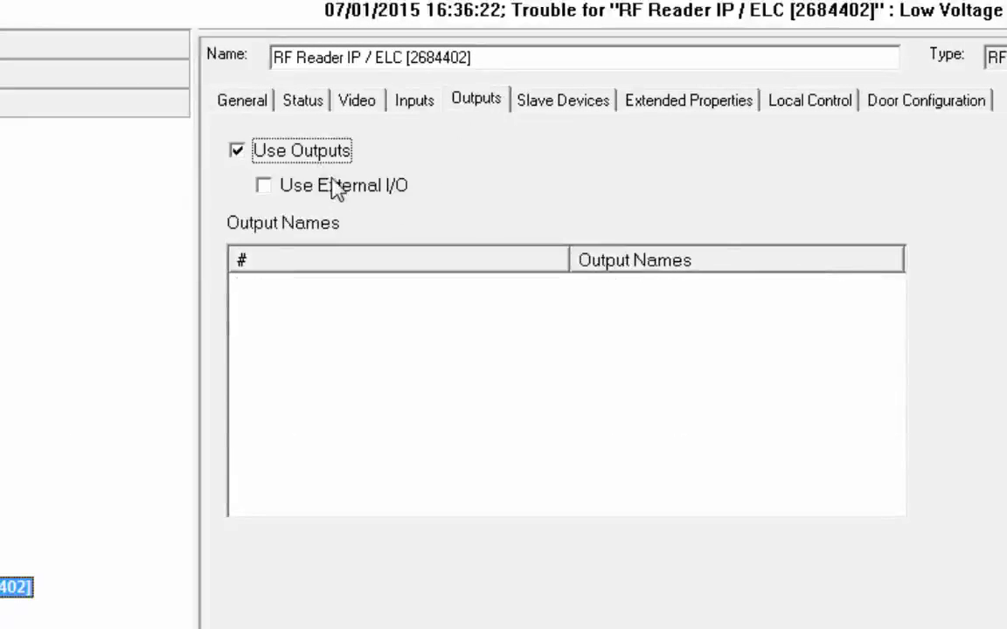
{"action": "left_click", "coordinate": [398, 187]}
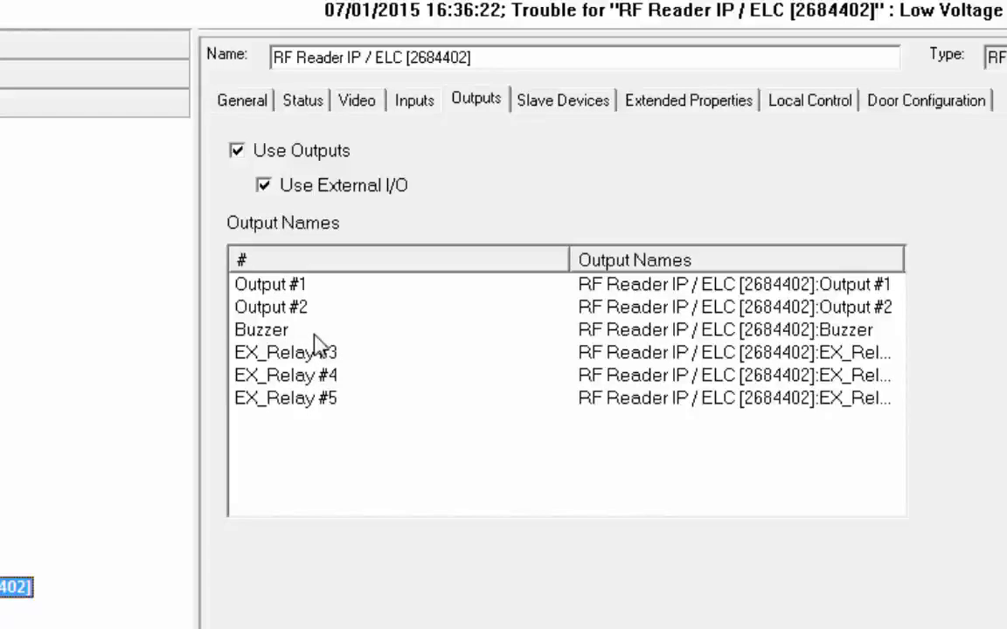
Rename the reader's EX_Relay #3 output as Door Lock 1
{"action": "double_click", "coordinate": [524, 353]}
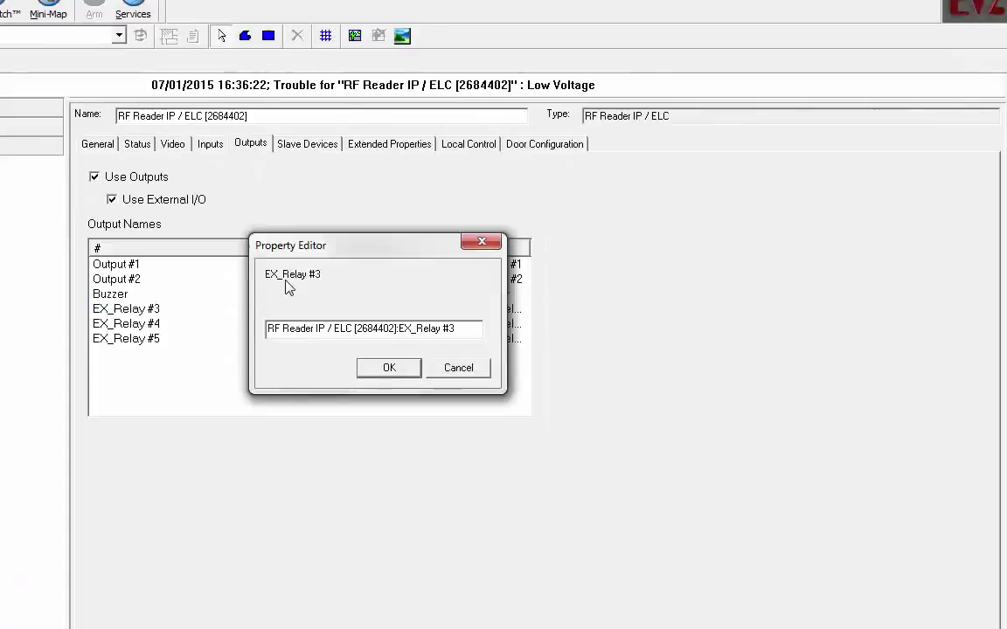
{"action": "left_click_drag", "start_coordinate": [471, 331], "coordinate": [269, 347]}
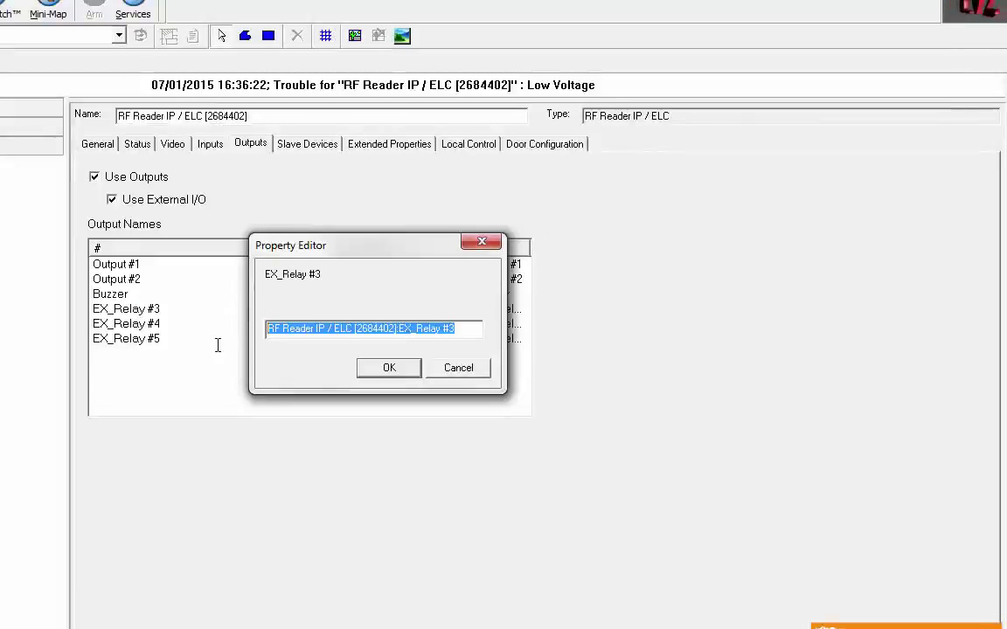
{"action": "type", "text": "Door"}
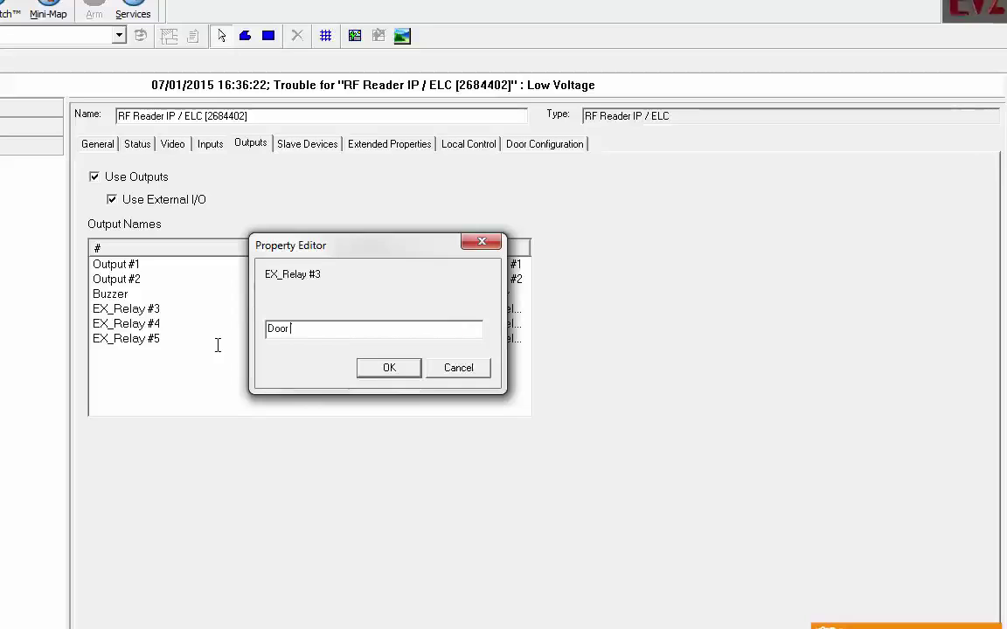
{"action": "type", "text": " Lock 1"}
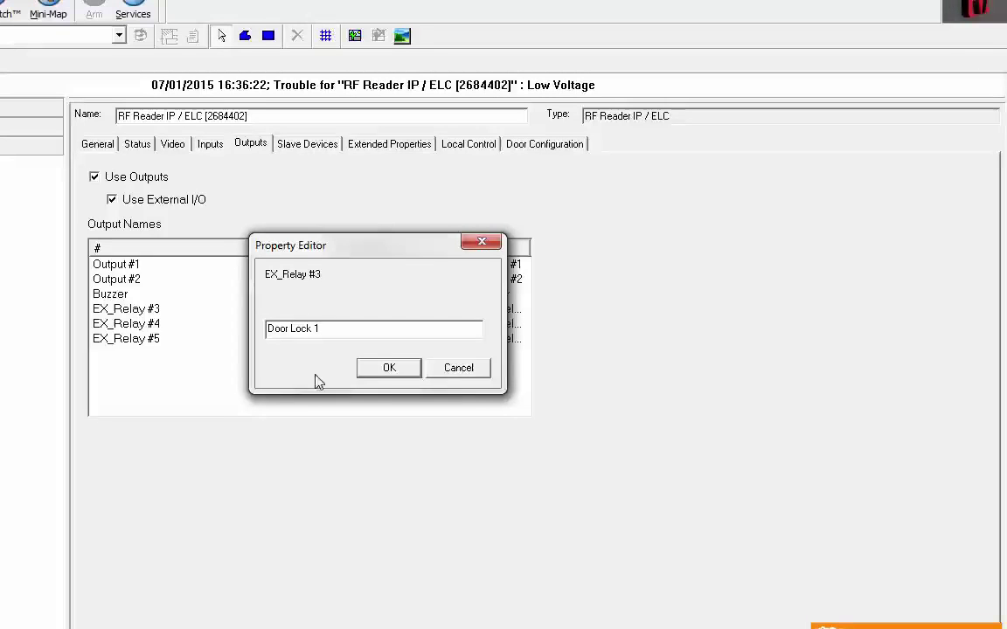
{"action": "left_click", "coordinate": [388, 368]}
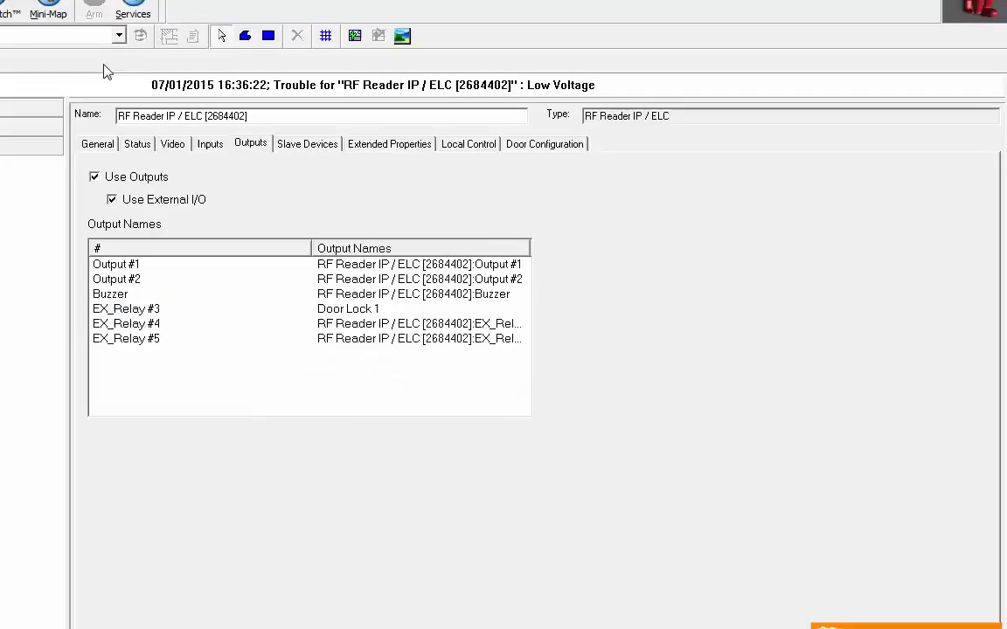
Add the Door Lock 1 output to the service board's output board
{"action": "left_click", "coordinate": [133, 9]}
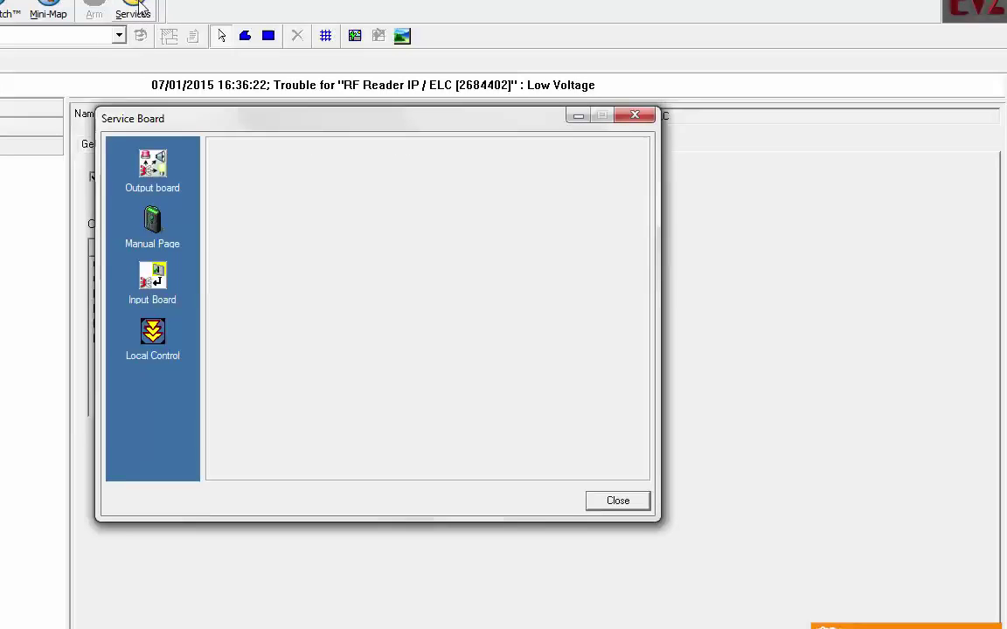
{"action": "left_click", "coordinate": [148, 162]}
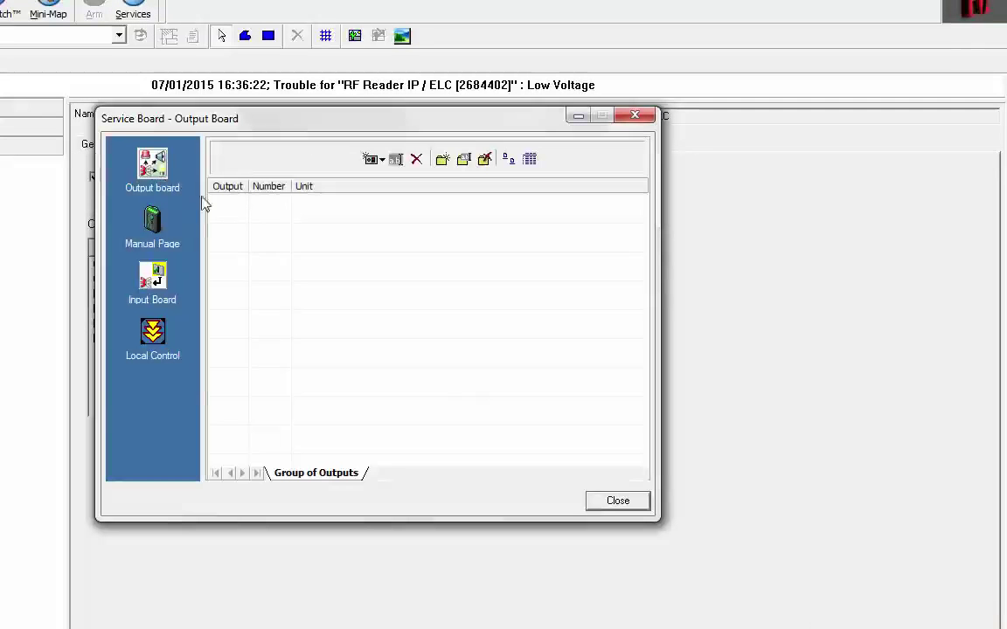
{"action": "right_click", "coordinate": [258, 230]}
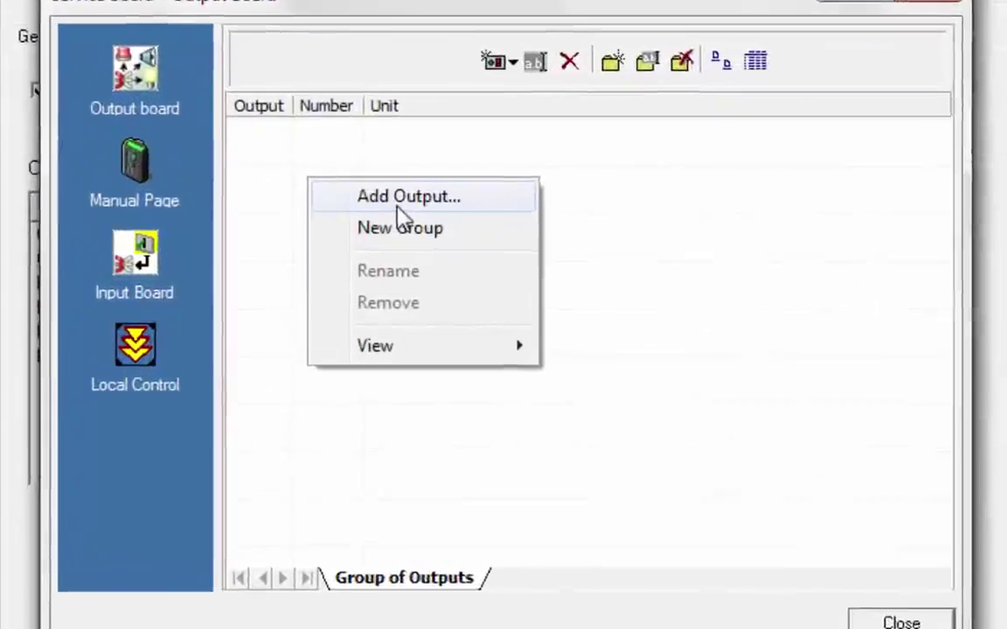
{"action": "left_click", "coordinate": [399, 206]}
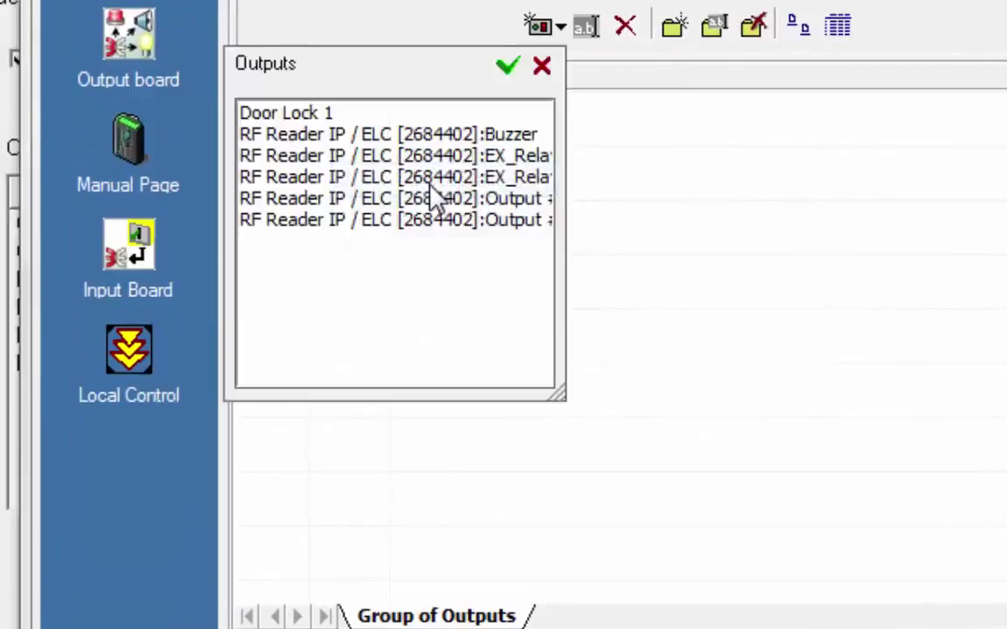
{"action": "double_click", "coordinate": [270, 112]}
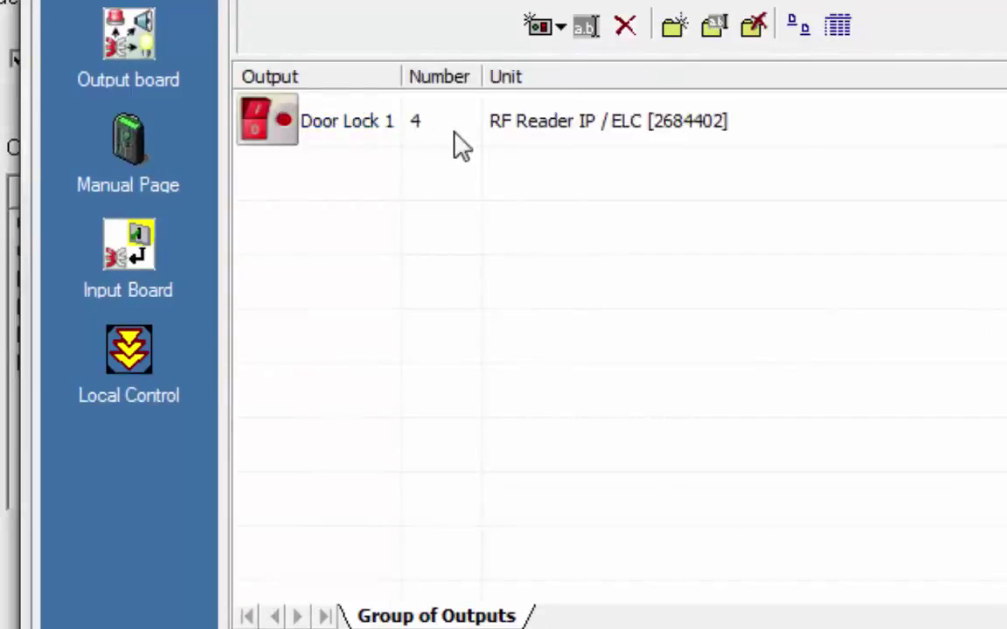
Test the Door Lock 1 relay by switching it from the output board, and close the service board
{"action": "left_click", "coordinate": [270, 123]}
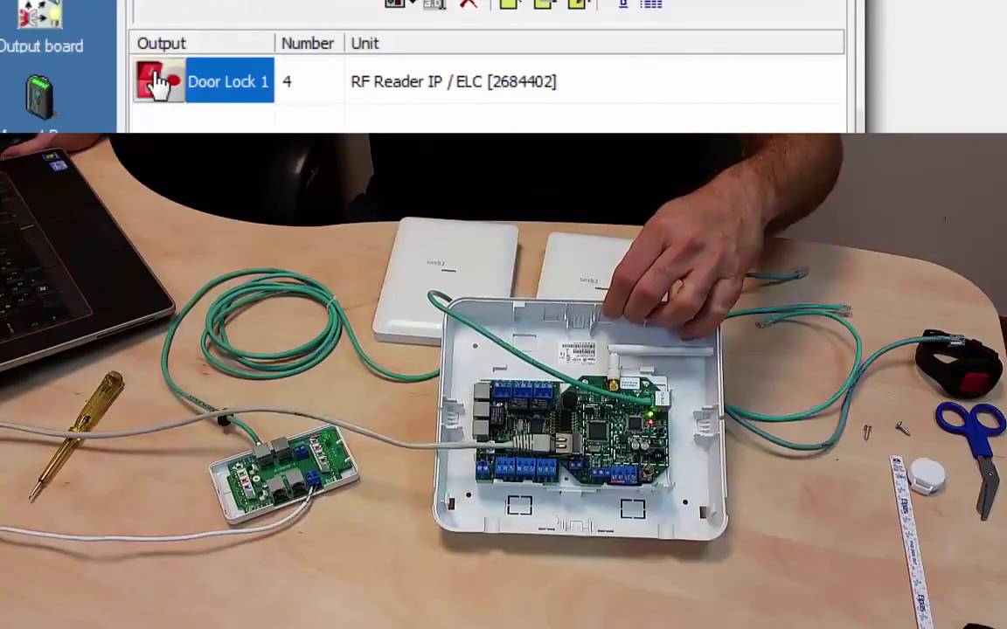
{"action": "left_click", "coordinate": [158, 83]}
{"action": "left_click", "coordinate": [147, 81]}
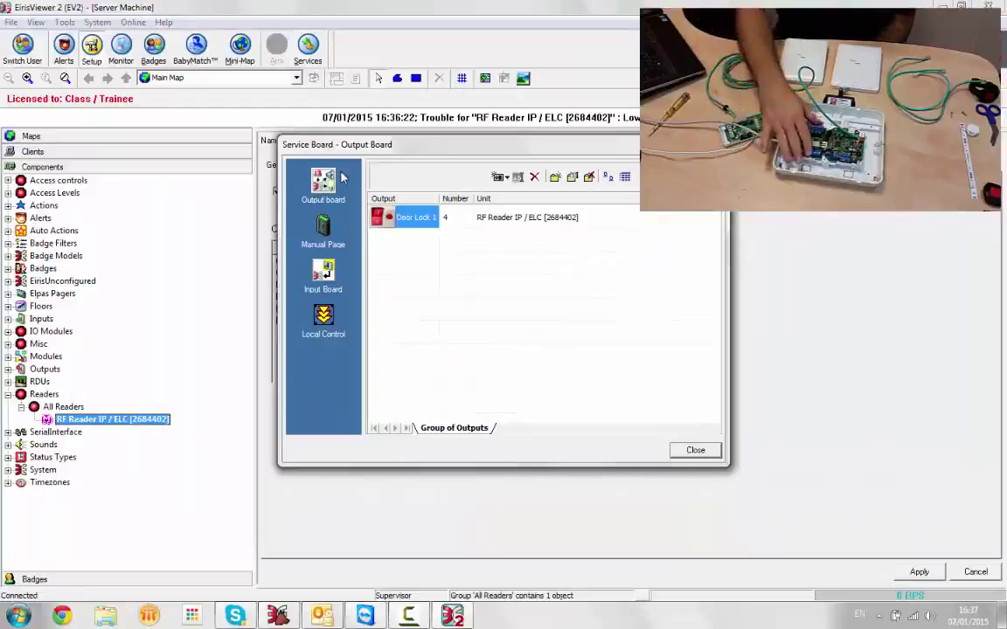
{"action": "left_click", "coordinate": [695, 451]}
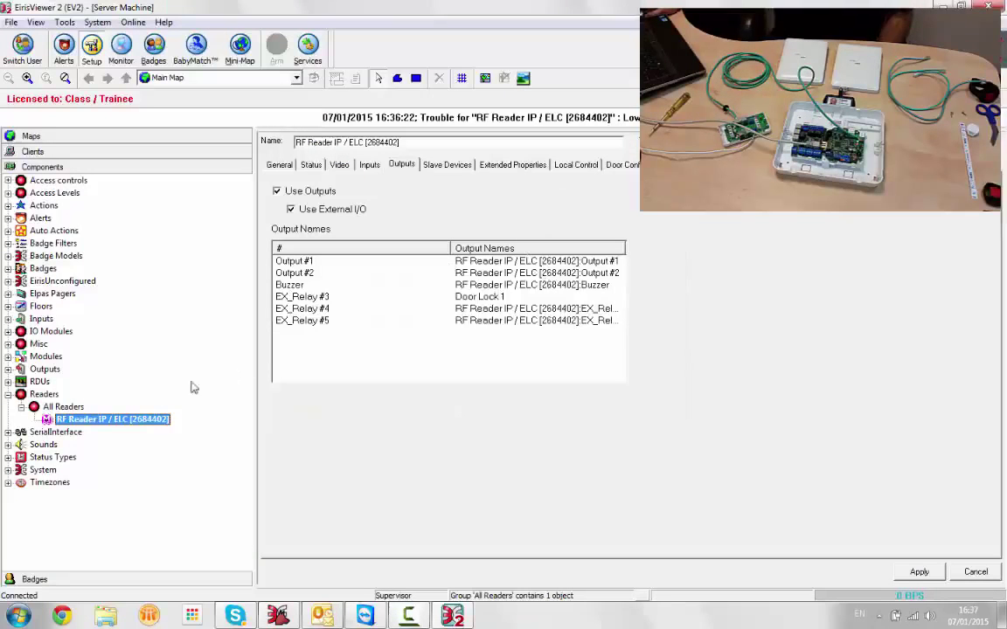
Rename the RF Reader IP / ELC as My RF and apply the change
{"action": "left_click", "coordinate": [105, 424]}
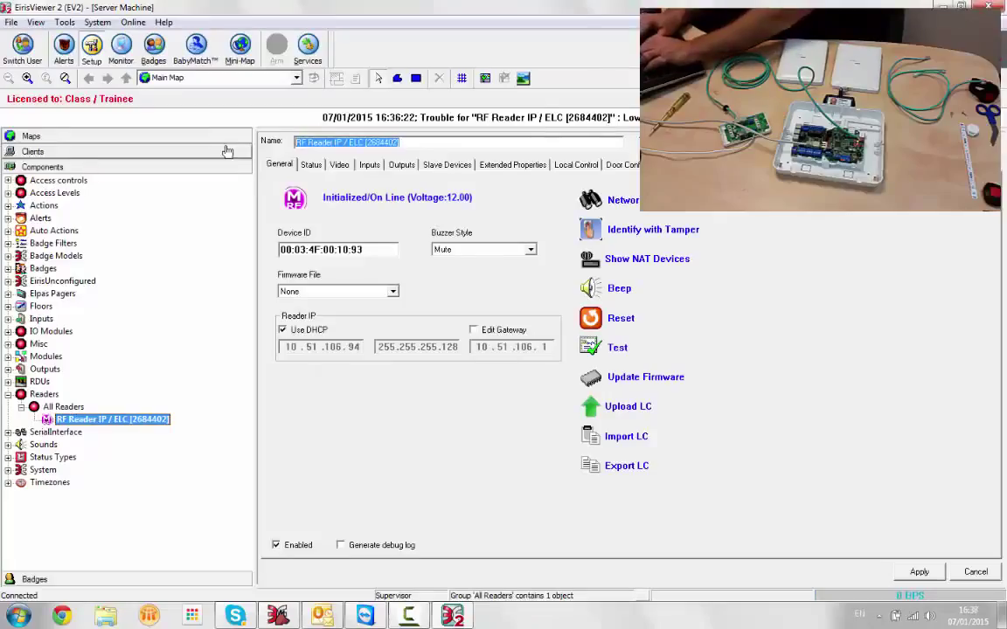
{"action": "type", "text": "My RF"}
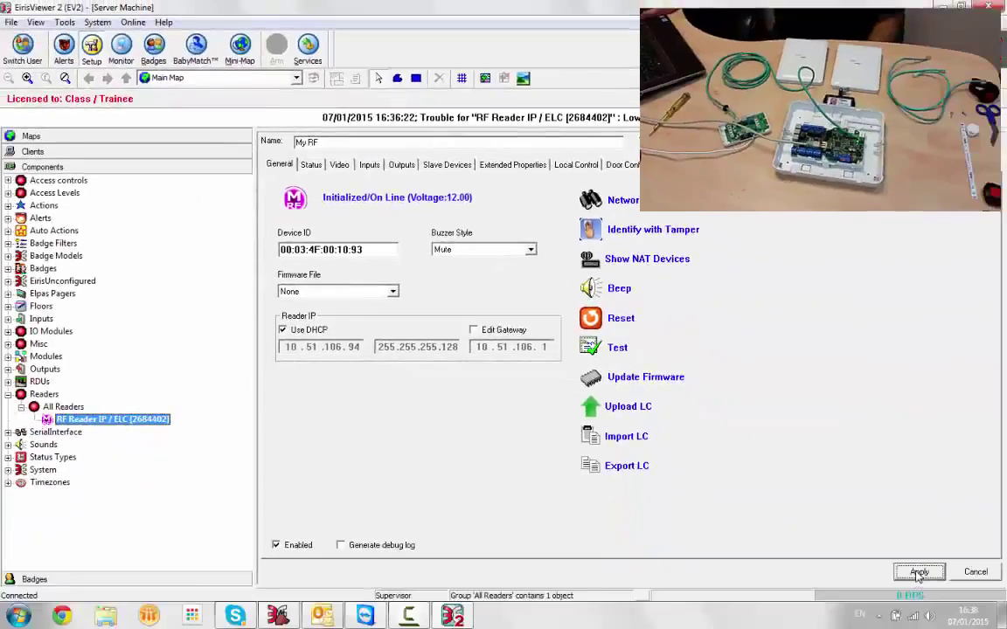
{"action": "left_click", "coordinate": [918, 573]}
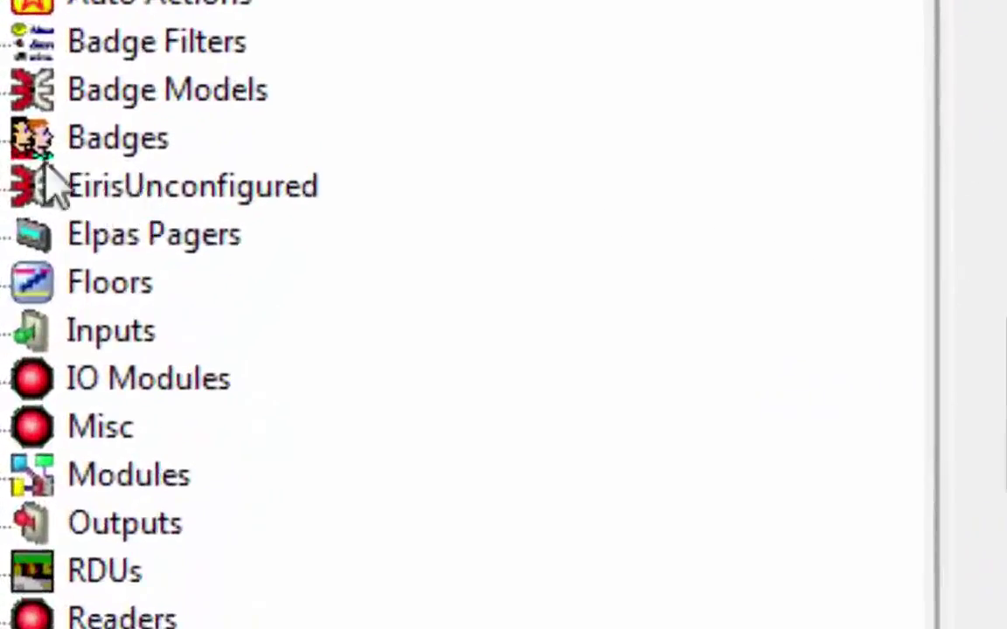
Add a Badge object with active initial status to the All Badges group
{"action": "left_click", "coordinate": [7, 137]}
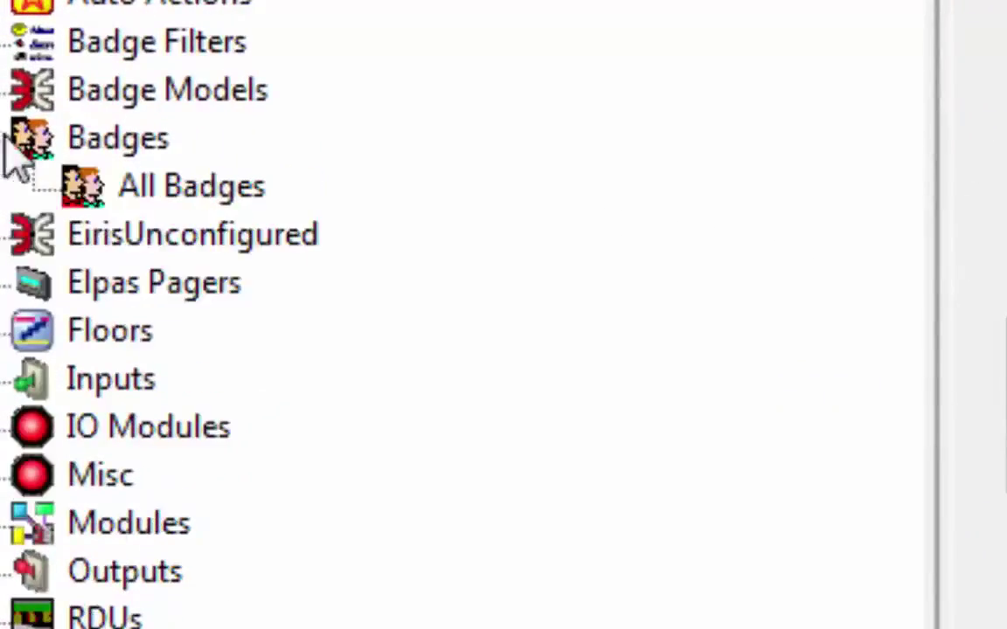
{"action": "right_click", "coordinate": [156, 188]}
{"action": "left_click", "coordinate": [382, 297]}
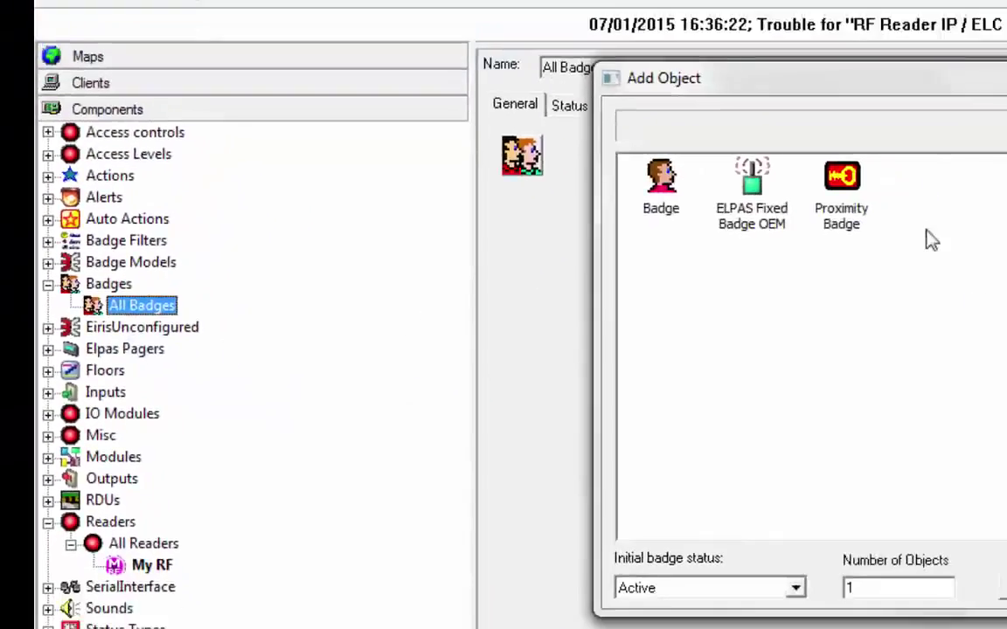
{"action": "left_click", "coordinate": [665, 194]}
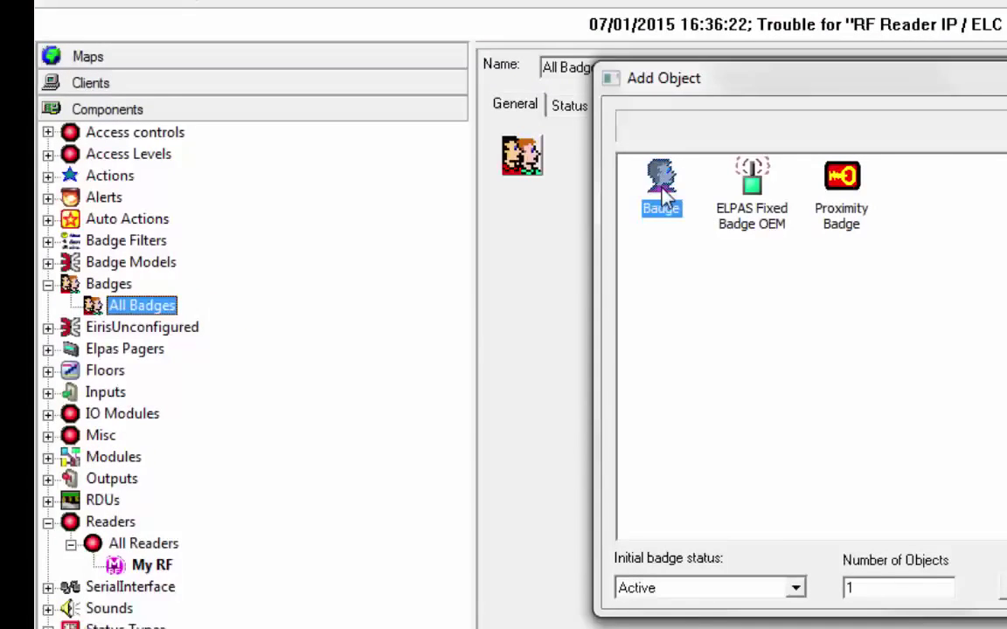
{"action": "double_click", "coordinate": [663, 188]}
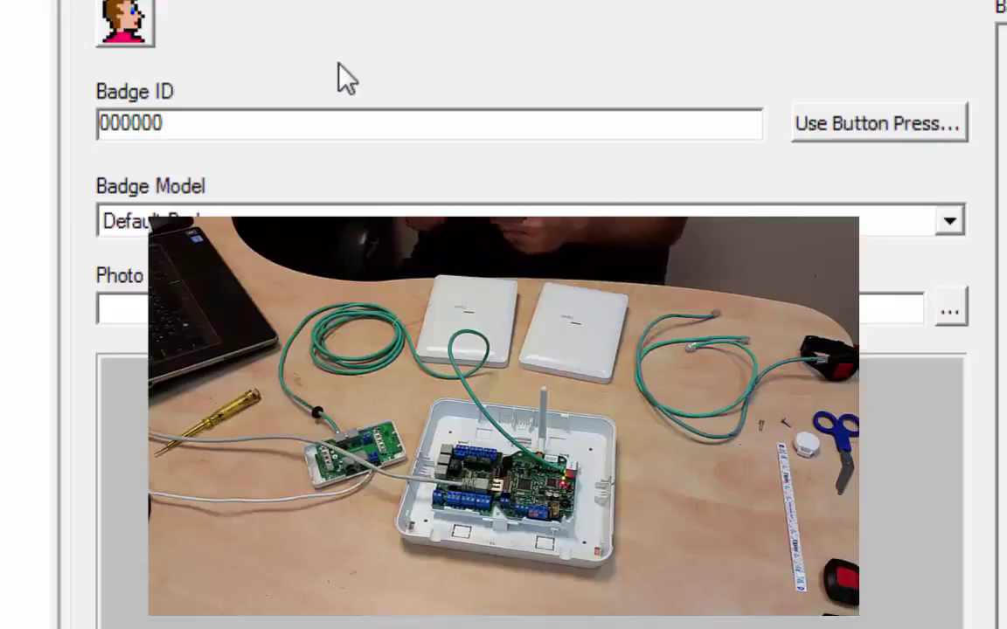
Capture the new badge's ID from a button press on the physical badge and apply the change
{"action": "left_click", "coordinate": [855, 127]}
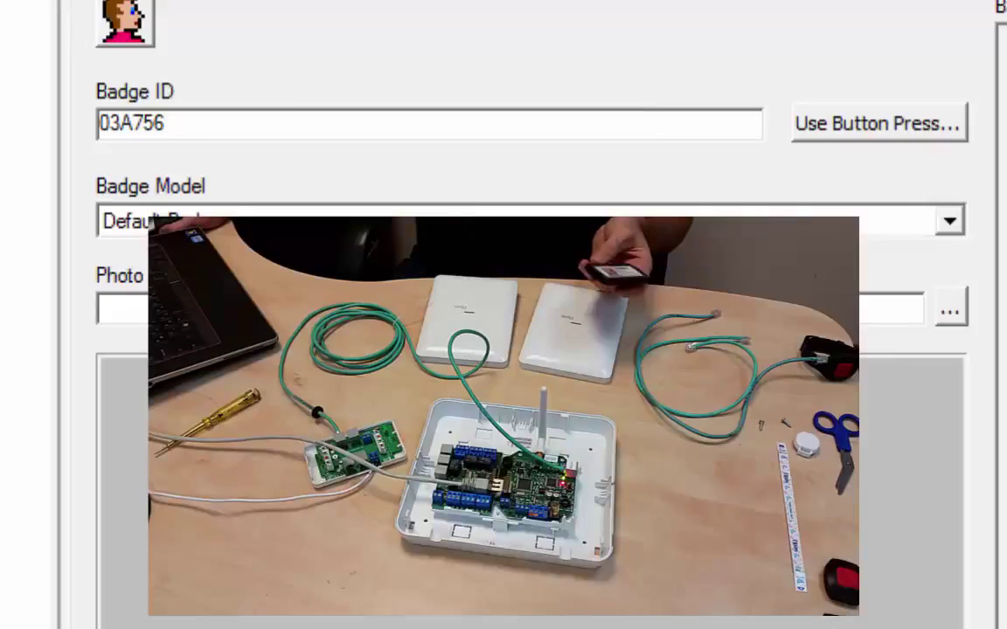
{"action": "left_click_drag", "start_coordinate": [218, 122], "coordinate": [79, 117]}
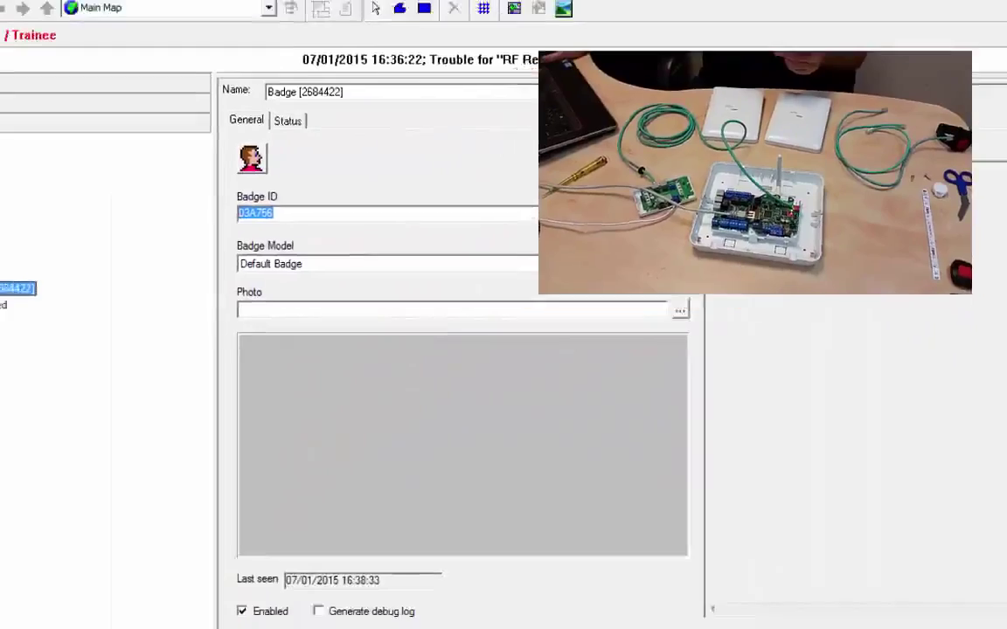
{"action": "left_click", "coordinate": [920, 572]}
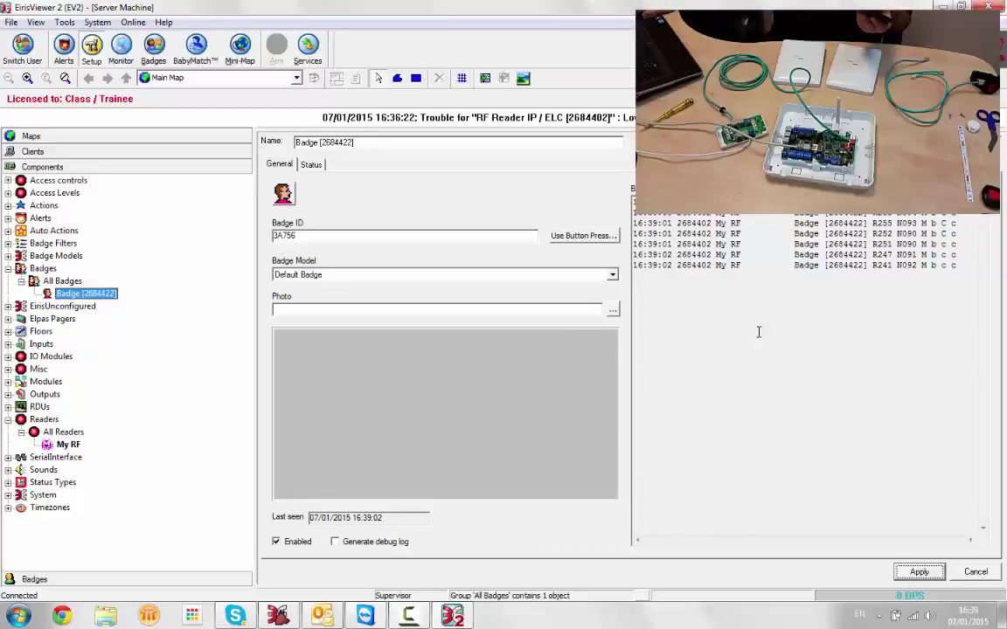
Rename the new badge with the nurse's name and give it the black-and-white nurse head icon
{"action": "left_click_drag", "start_coordinate": [358, 141], "coordinate": [232, 137]}
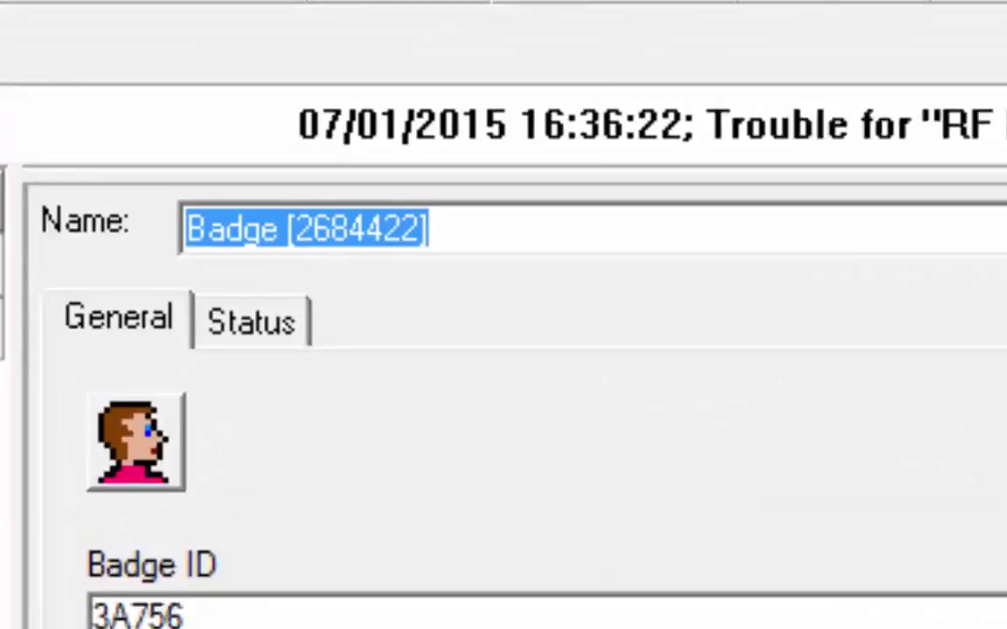
{"action": "type", "text": "Nurse"}
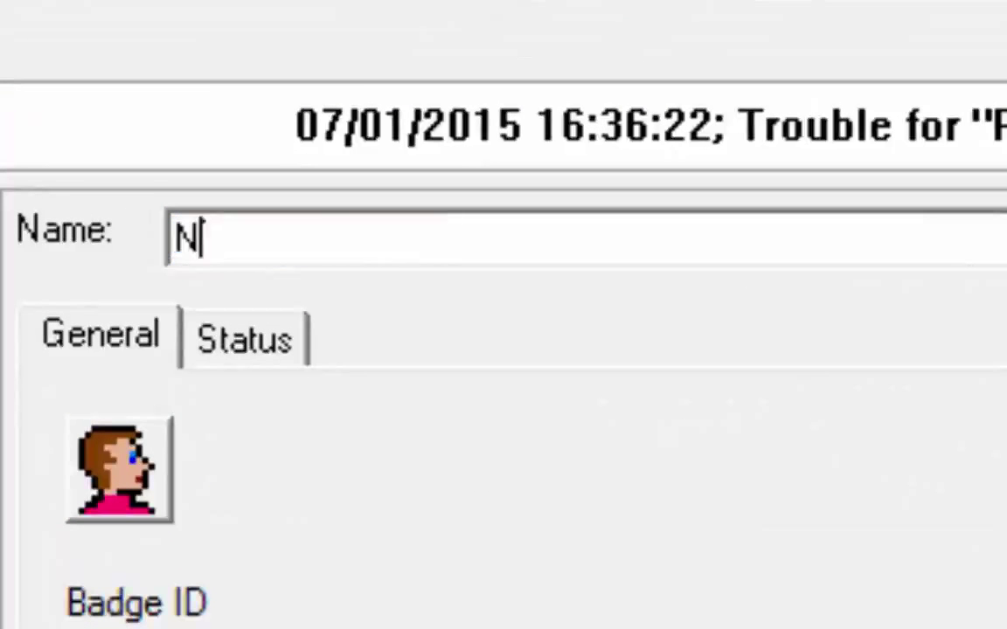
{"action": "type", "text": " Nancy"}
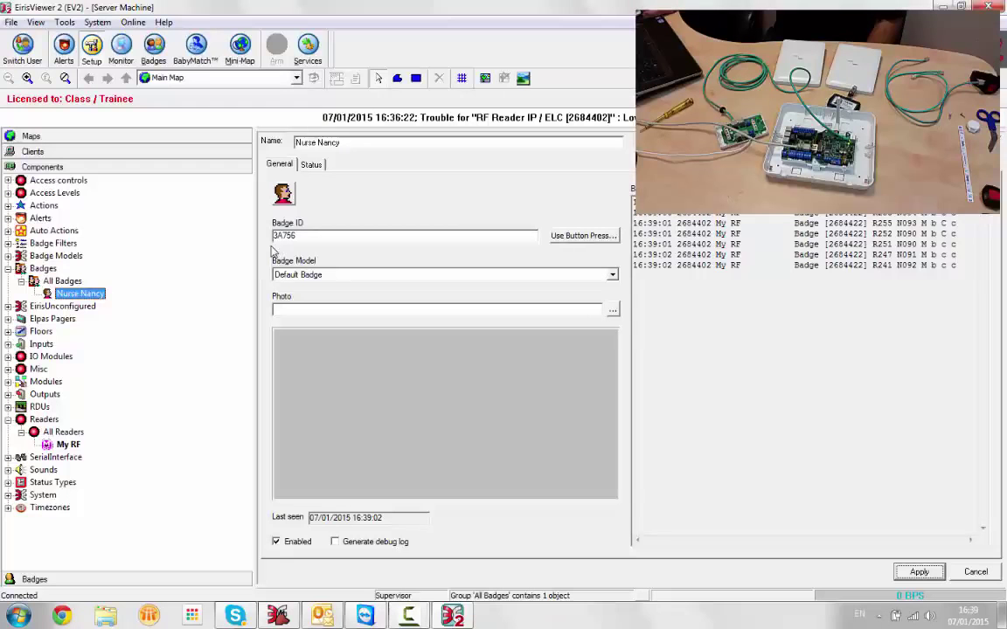
{"action": "left_click", "coordinate": [284, 195]}
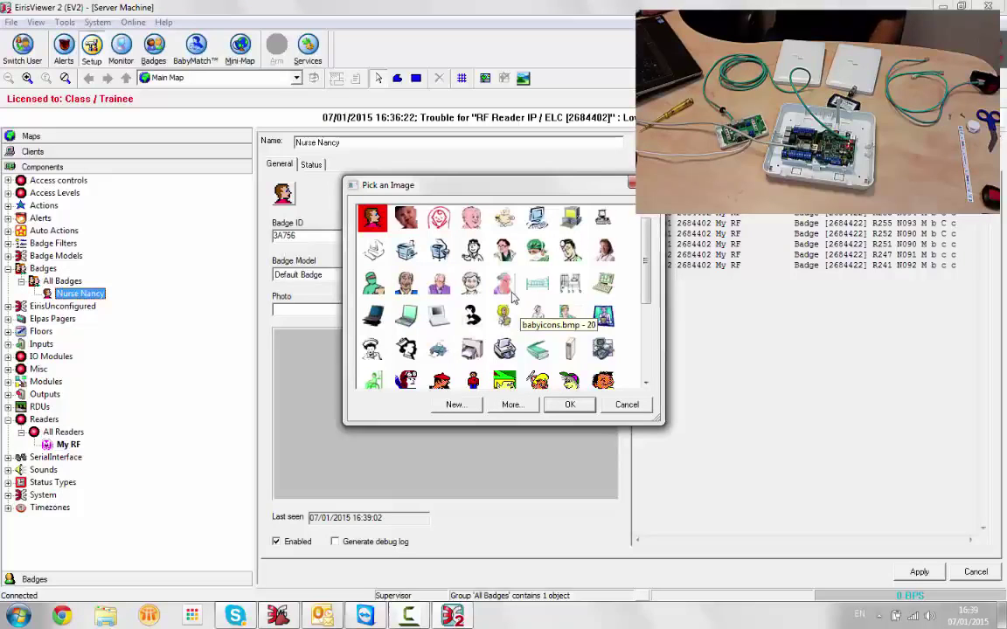
{"action": "left_click", "coordinate": [406, 349]}
{"action": "left_click", "coordinate": [570, 405]}
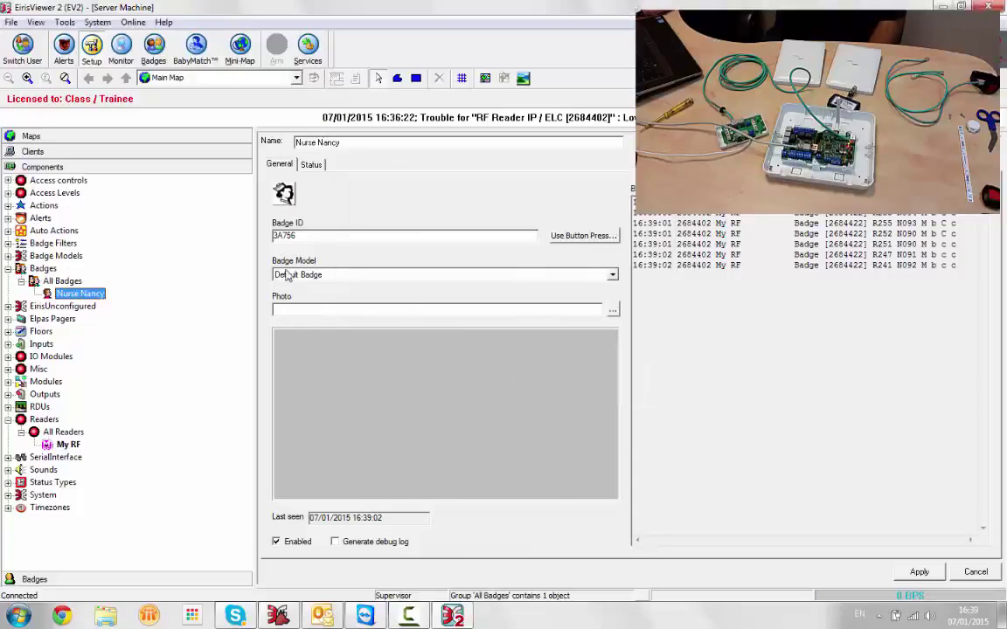
Assign the photo david2.jpg from the Photos folder to the nurse's badge
{"action": "left_click", "coordinate": [614, 311]}
{"action": "scroll", "coordinate": [312, 250], "scroll_direction": "down", "scroll_amount": 3}
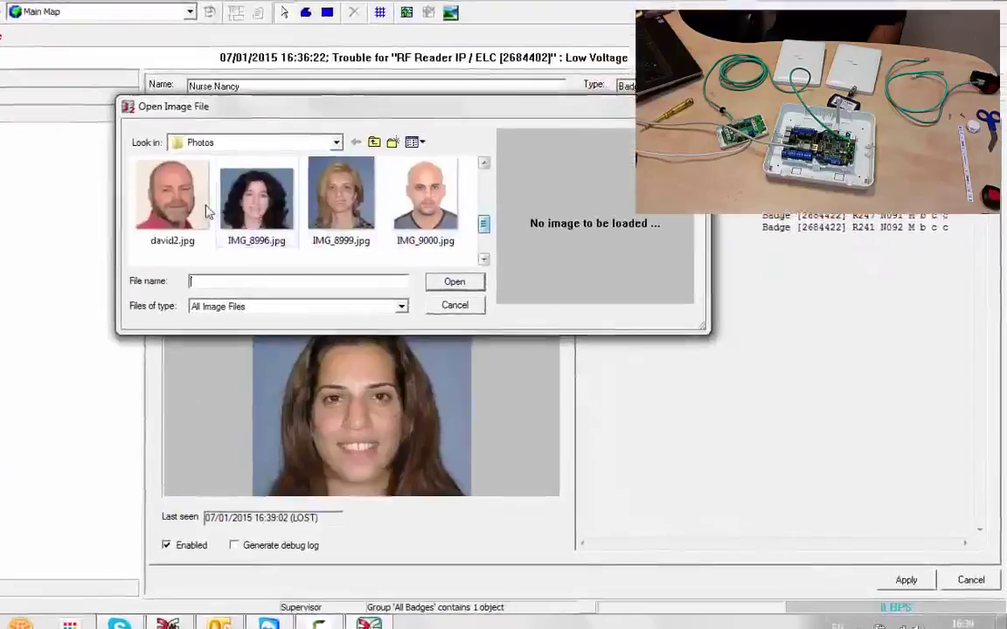
{"action": "left_click", "coordinate": [179, 201]}
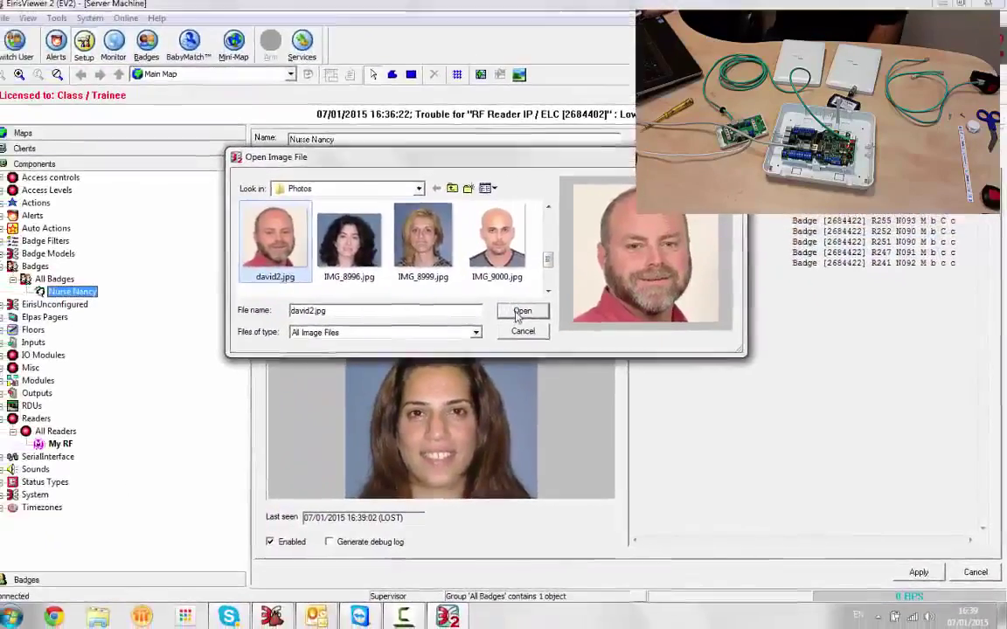
{"action": "left_click", "coordinate": [455, 282]}
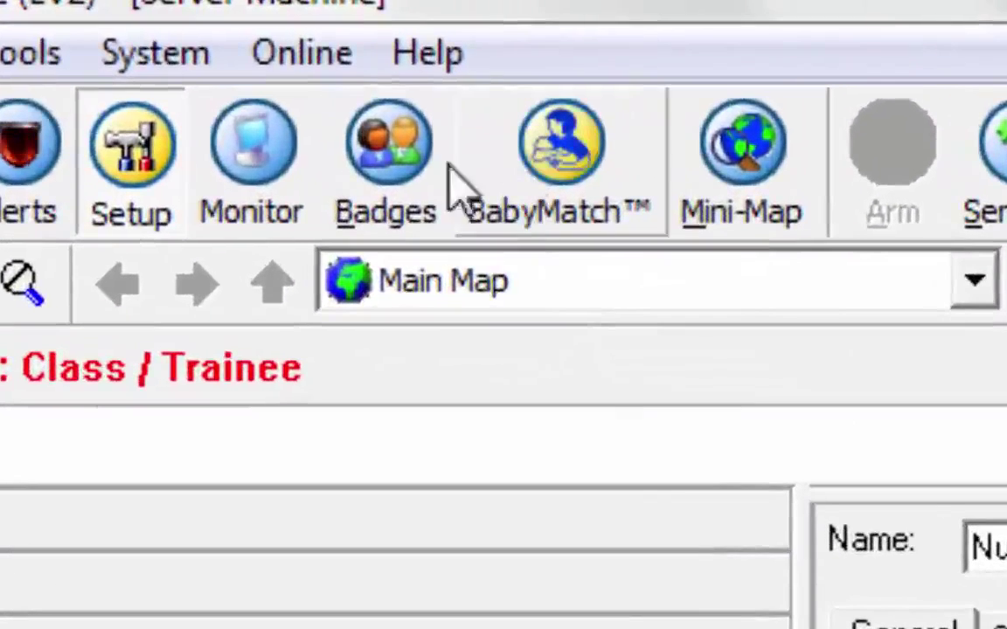
View the badge list and check the nurse badge's location, distance, battery and state
{"action": "left_click", "coordinate": [366, 207]}
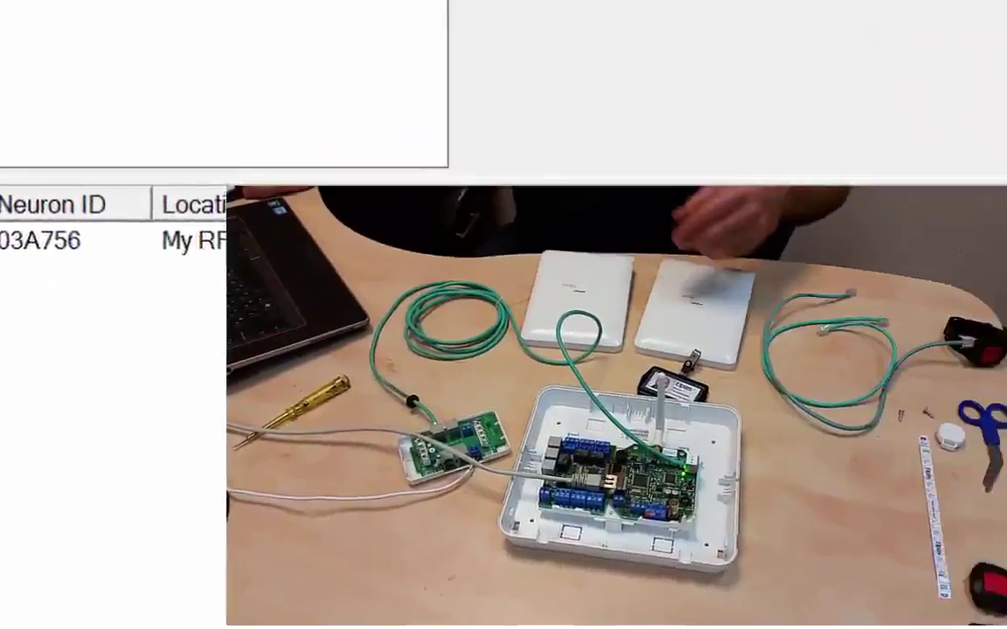
{"action": "mouse_move", "coordinate": [917, 274]}
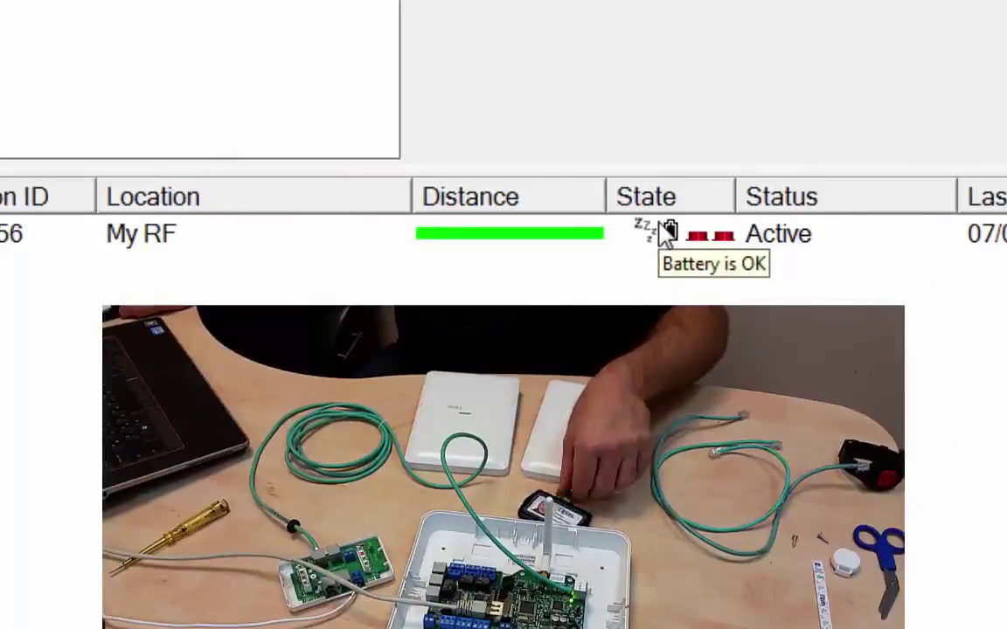
{"action": "mouse_move", "coordinate": [638, 255]}
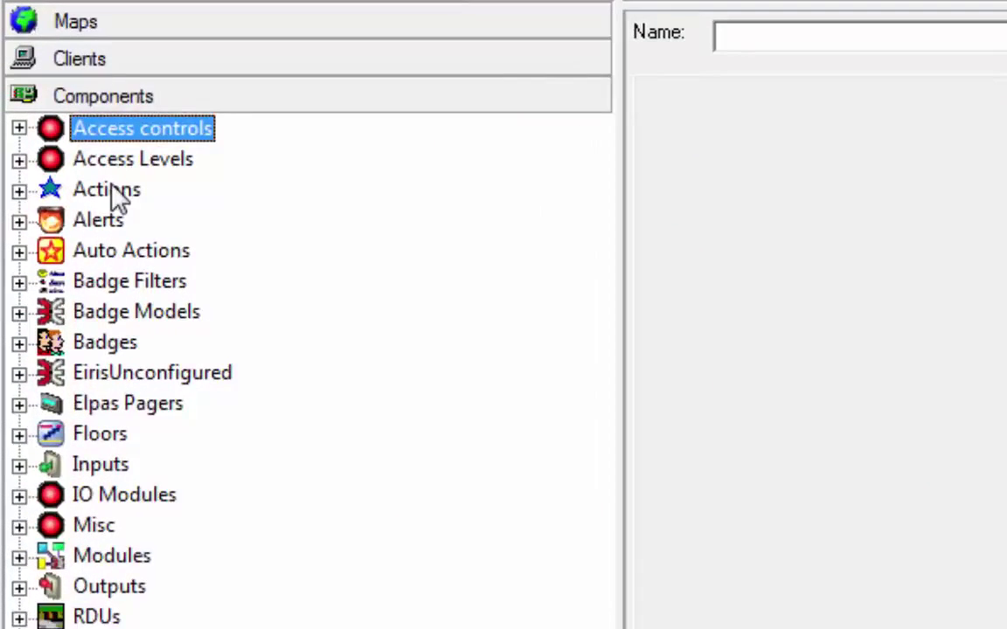
Add a new group under Alerts and name it Demo Alerts
{"action": "left_click", "coordinate": [19, 221]}
{"action": "left_click", "coordinate": [53, 253]}
{"action": "right_click", "coordinate": [169, 257]}
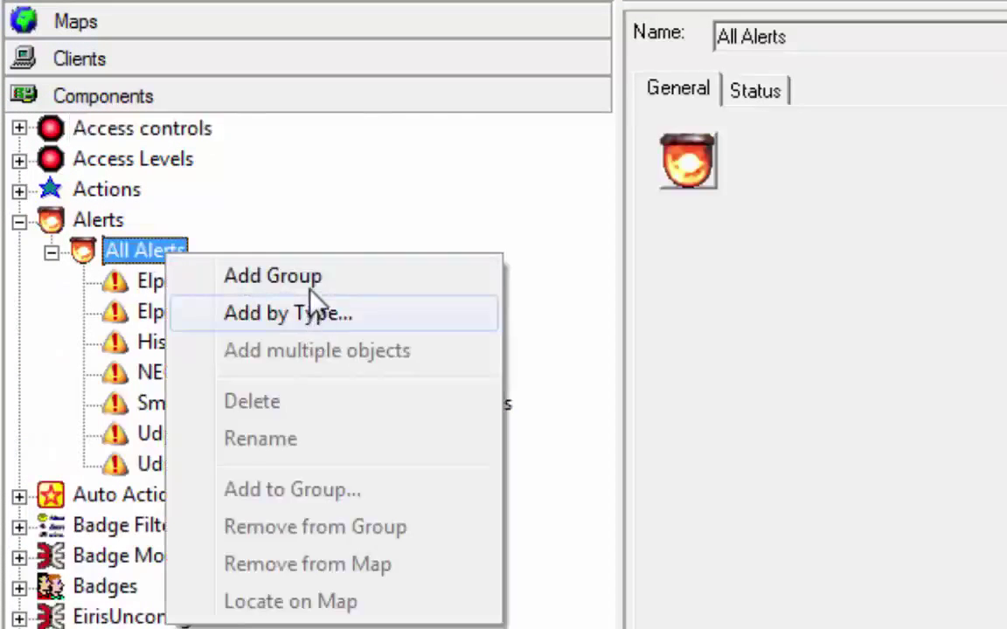
{"action": "left_click", "coordinate": [312, 274]}
{"action": "left_click_drag", "start_coordinate": [955, 46], "coordinate": [603, 11]}
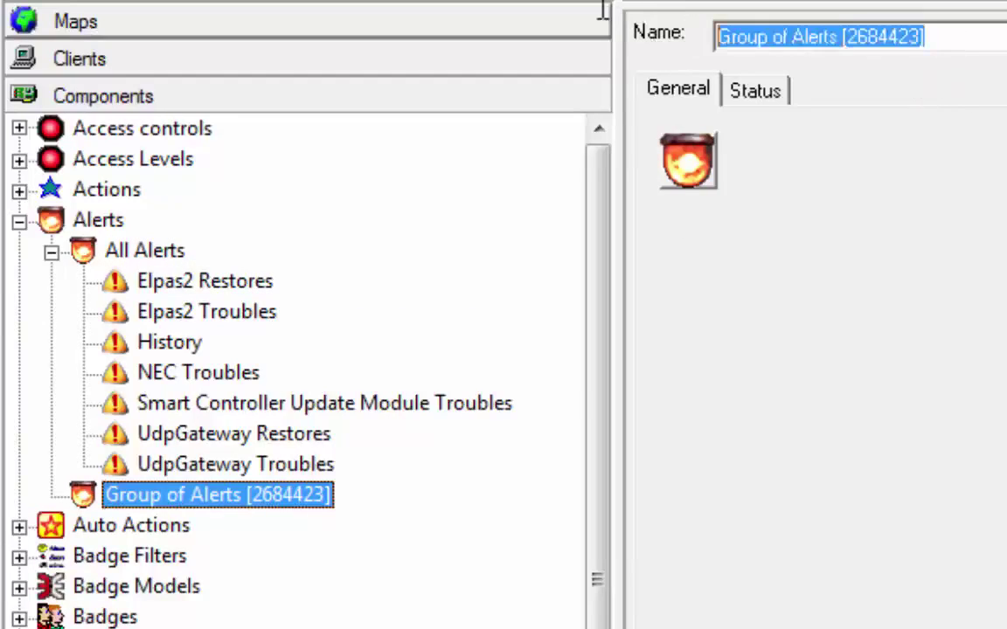
{"action": "type", "text": "Demo Alerts"}
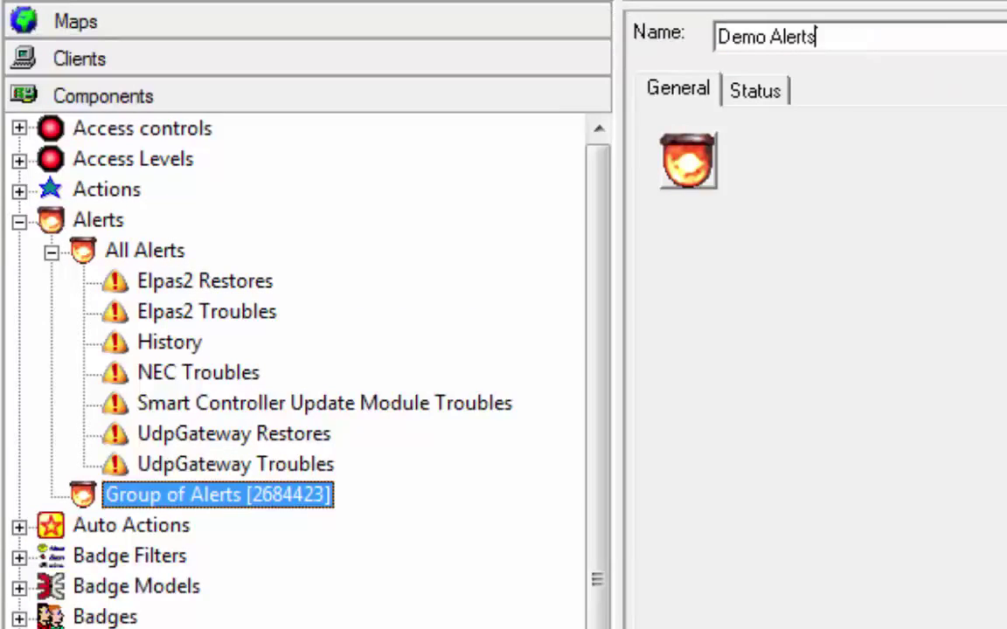
{"action": "key", "text": "Return"}
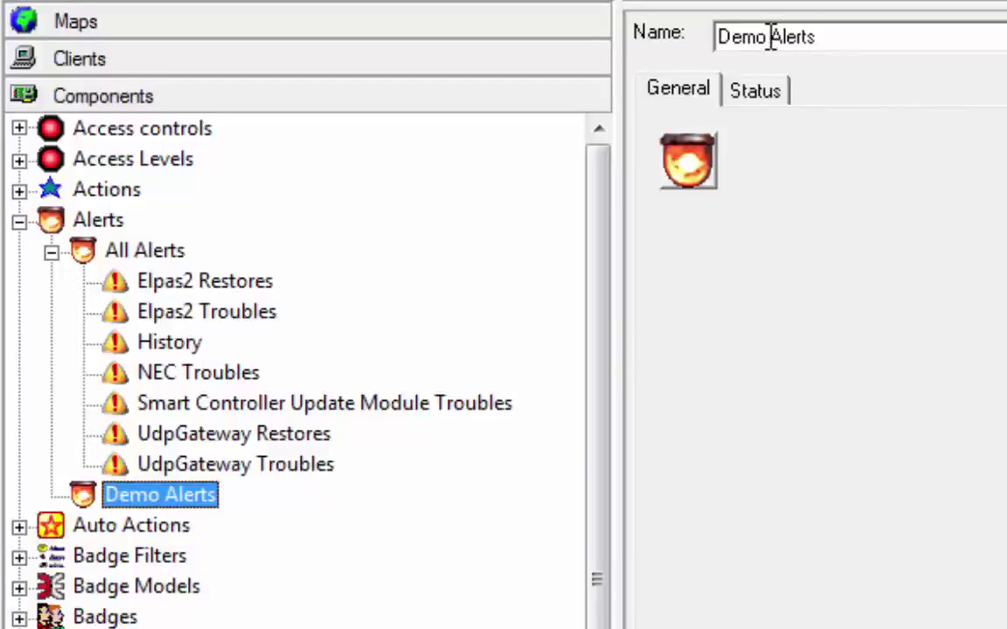
Rename the new alert group as Training Alerts
{"action": "left_click_drag", "start_coordinate": [769, 37], "coordinate": [562, 31]}
{"action": "type", "text": "Train"}
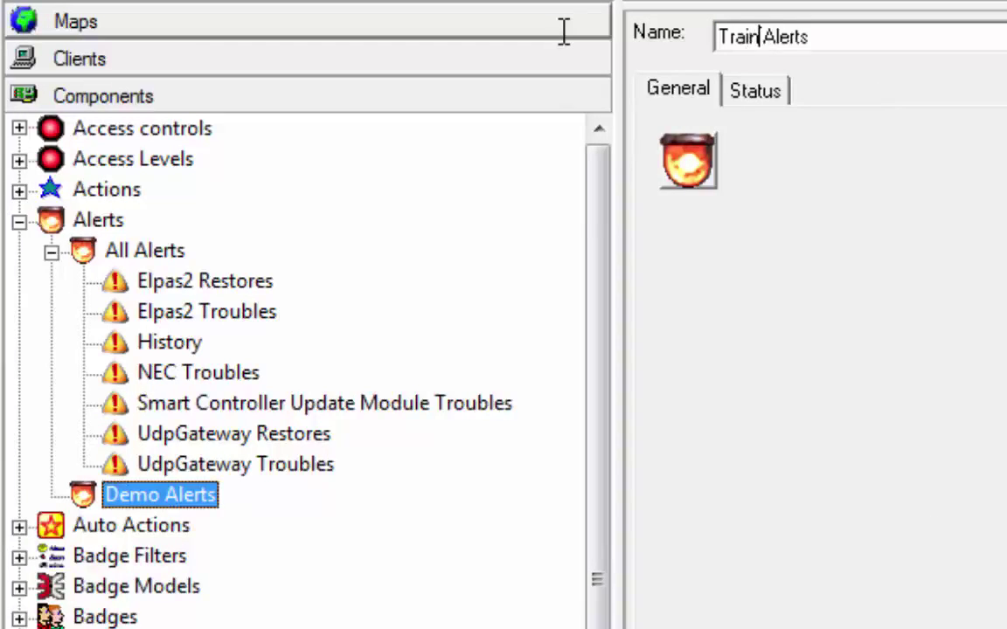
{"action": "type", "text": "ign"}
{"action": "key", "text": "BackSpace"}
{"action": "key", "text": "BackSpace"}
{"action": "key", "text": "BackSpace"}
{"action": "type", "text": "ing"}
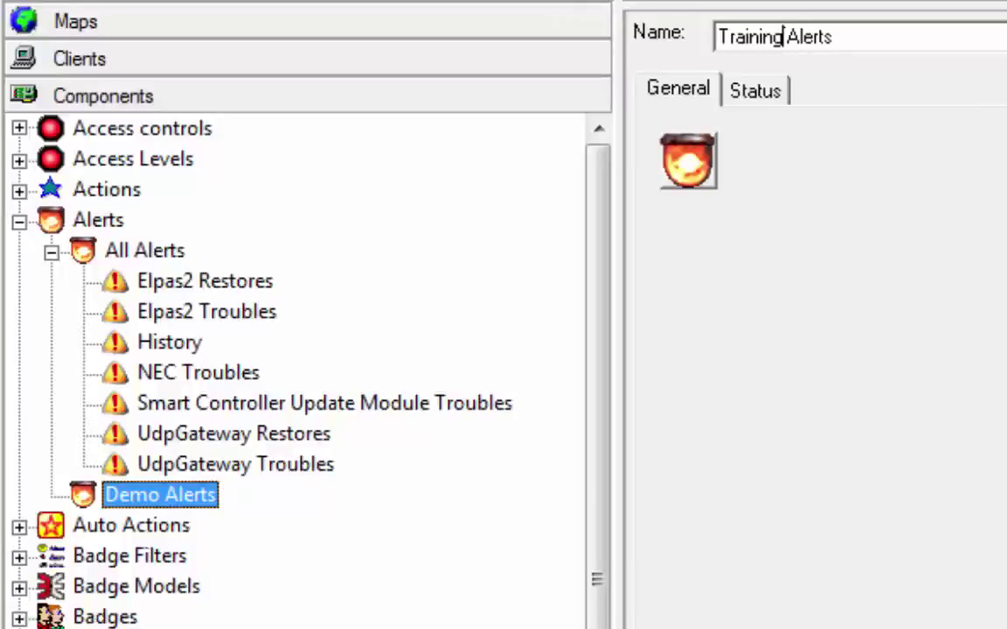
{"action": "key", "text": "Return"}
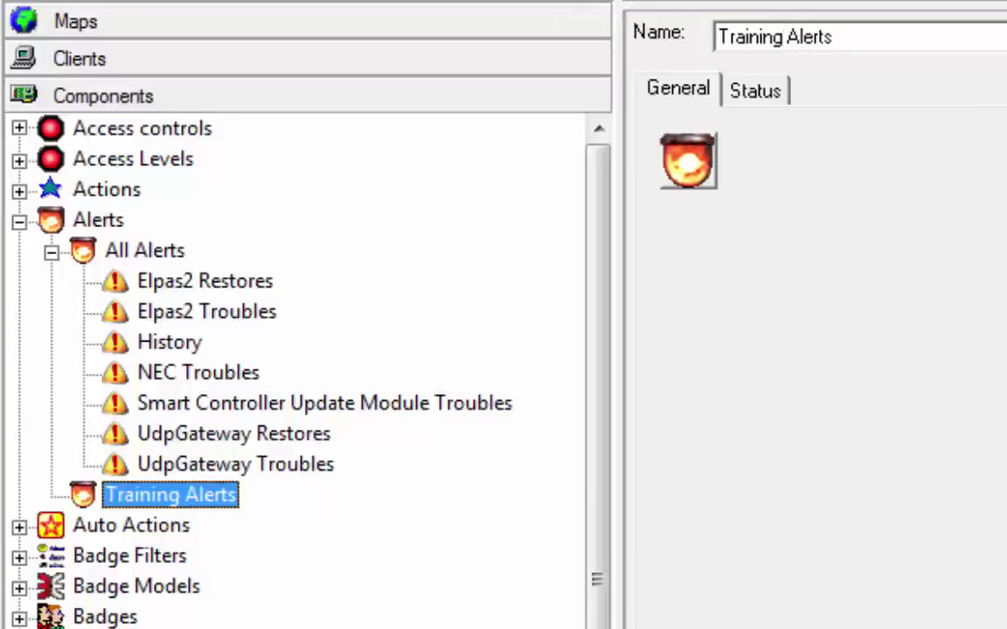
Add an Elpas Badge Alert to the Training Alerts group and expand the badges available as its inputs
{"action": "right_click", "coordinate": [197, 492]}
{"action": "left_click", "coordinate": [299, 546]}
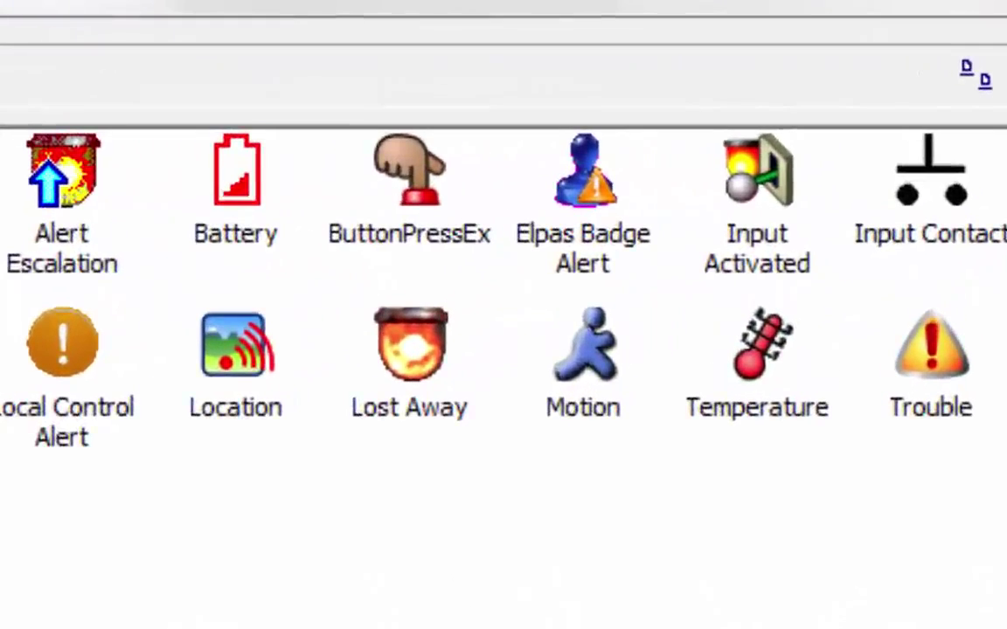
{"action": "double_click", "coordinate": [583, 229]}
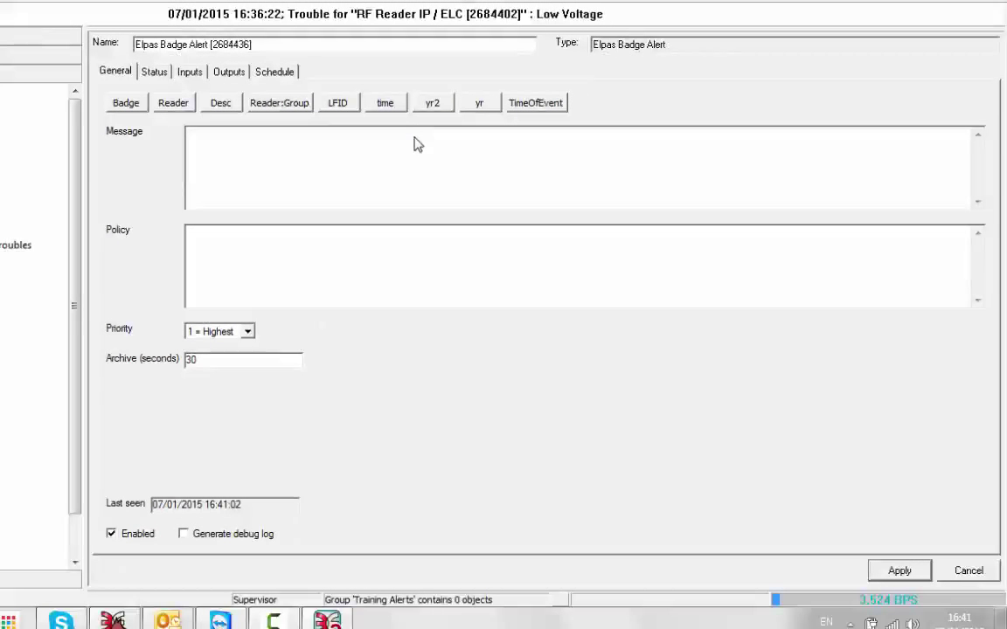
{"action": "left_click", "coordinate": [181, 72]}
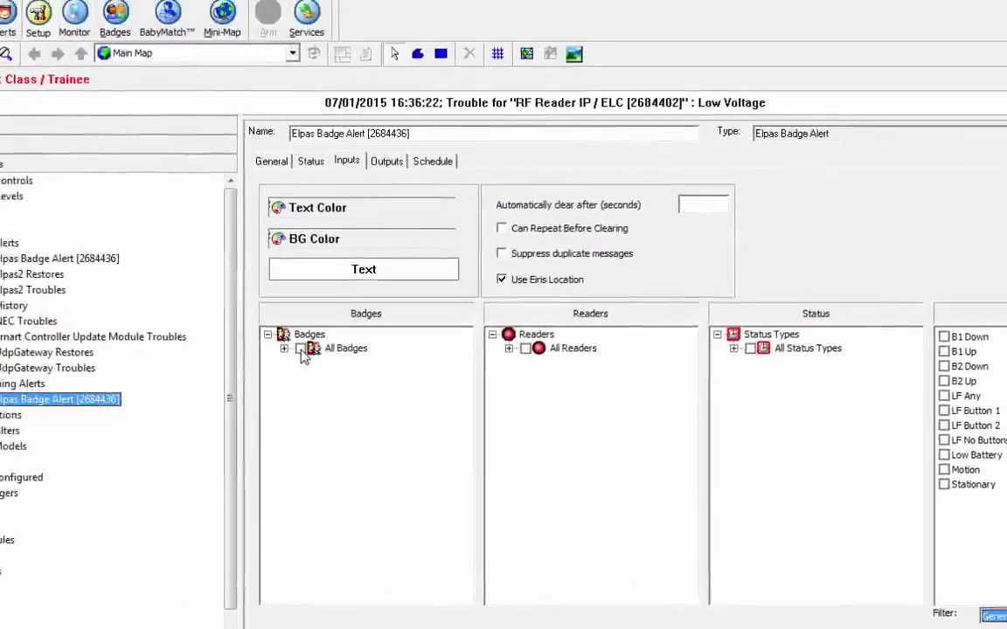
{"action": "left_click", "coordinate": [127, 257]}
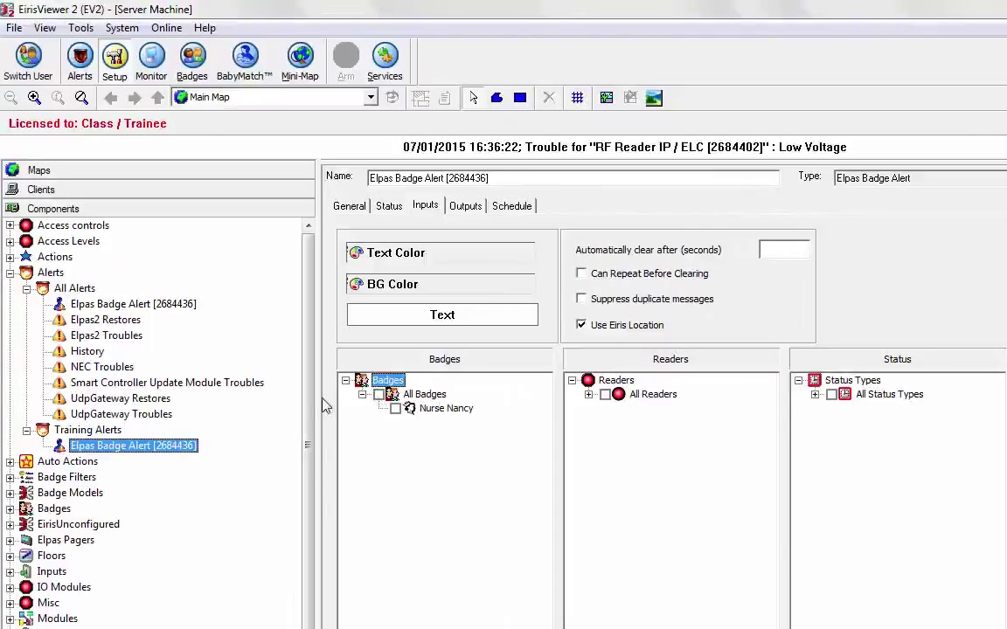
Add a new badge group named Staff and place the nurse badge from All Badges in it
{"action": "scroll", "coordinate": [282, 376], "scroll_direction": "down", "scroll_amount": 1}
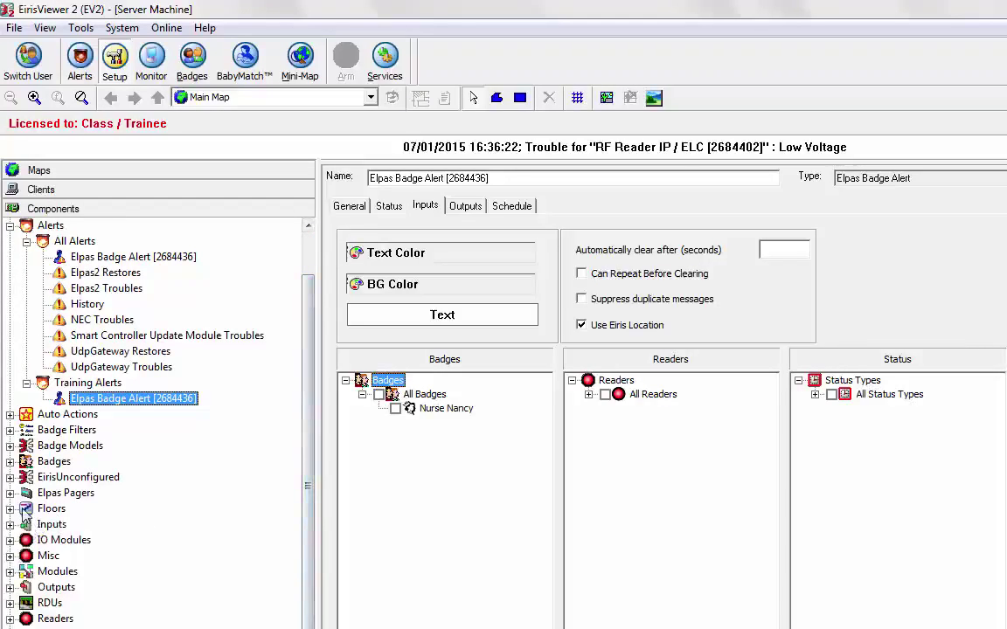
{"action": "left_click", "coordinate": [9, 461]}
{"action": "left_click", "coordinate": [26, 478]}
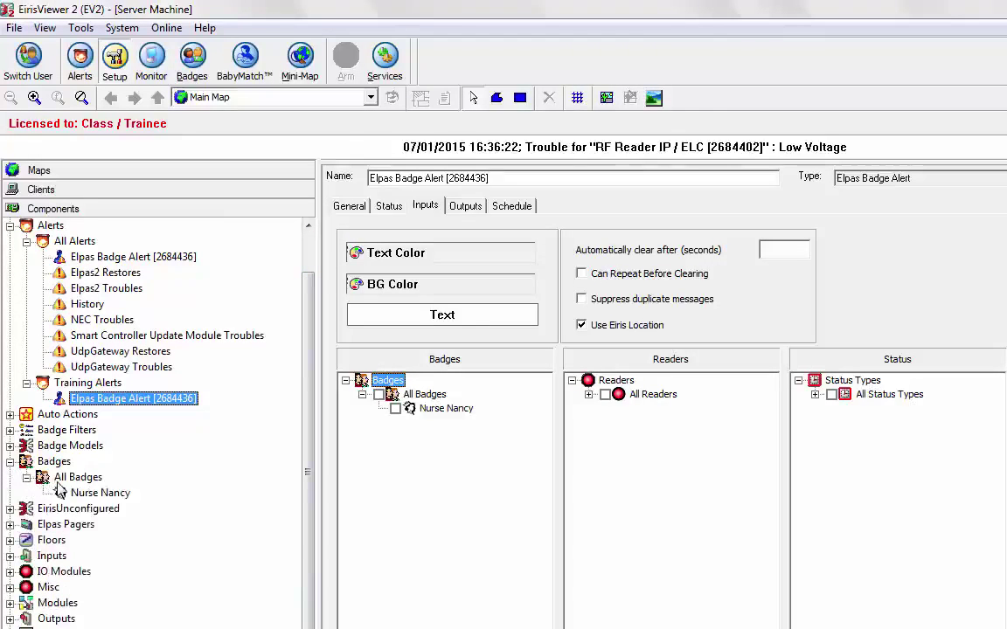
{"action": "right_click", "coordinate": [86, 478]}
{"action": "left_click", "coordinate": [119, 486]}
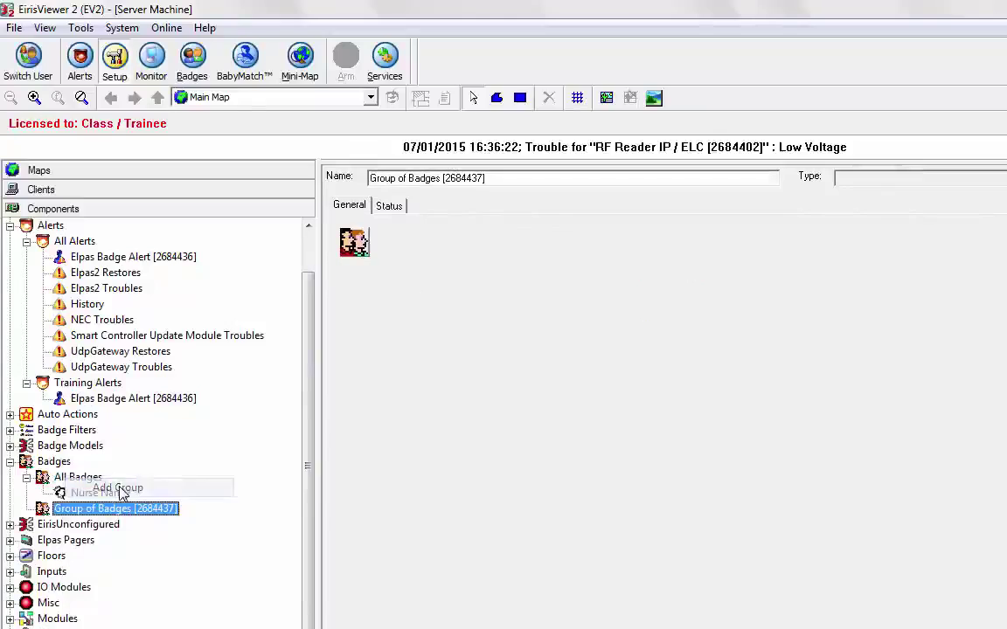
{"action": "triple_click", "coordinate": [506, 179]}
{"action": "type", "text": "s"}
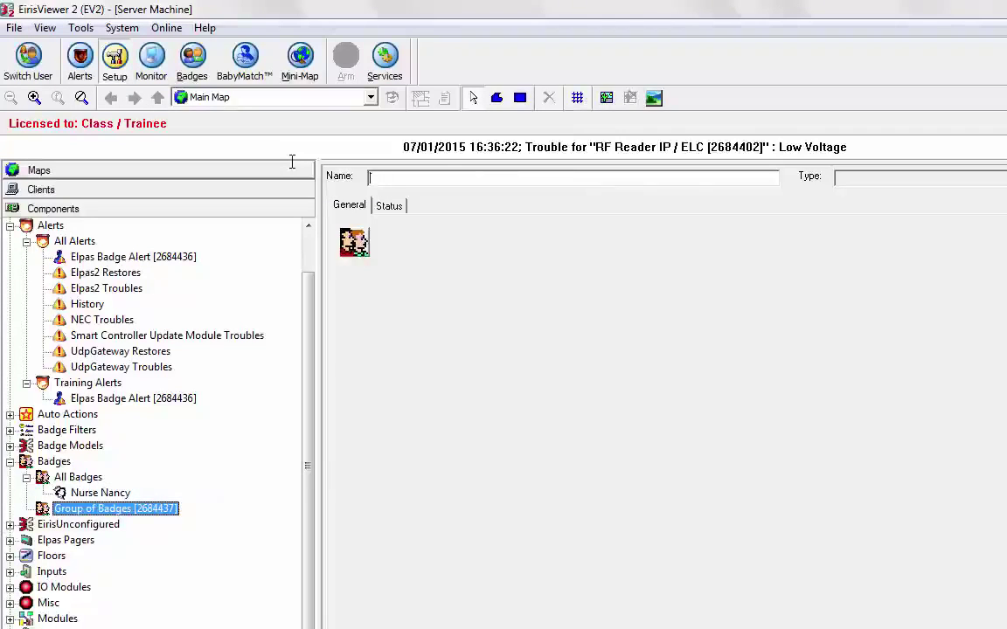
{"action": "key", "text": "Return"}
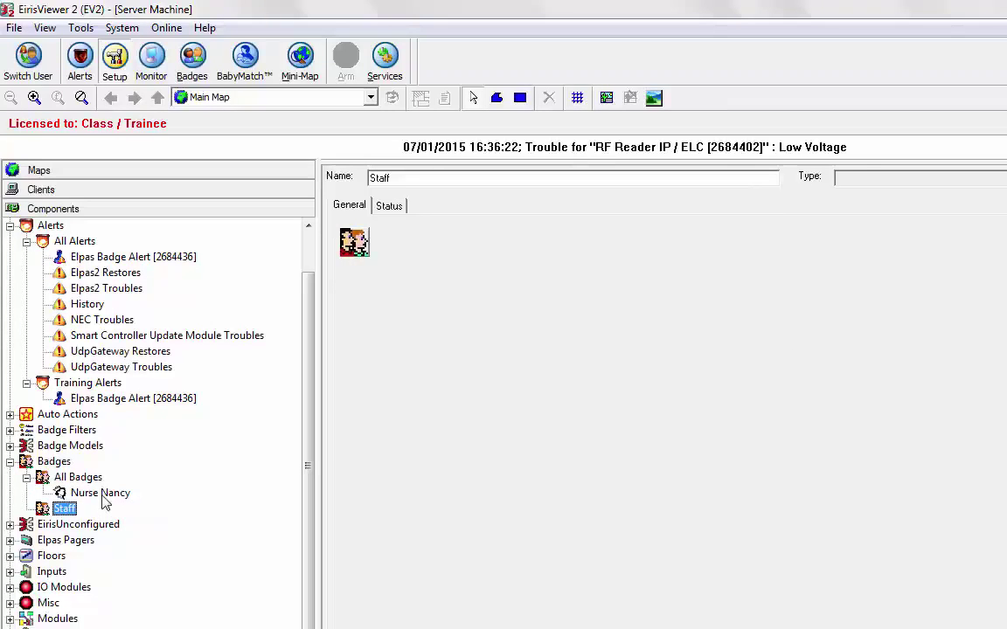
{"action": "left_click_drag", "start_coordinate": [102, 494], "coordinate": [58, 497]}
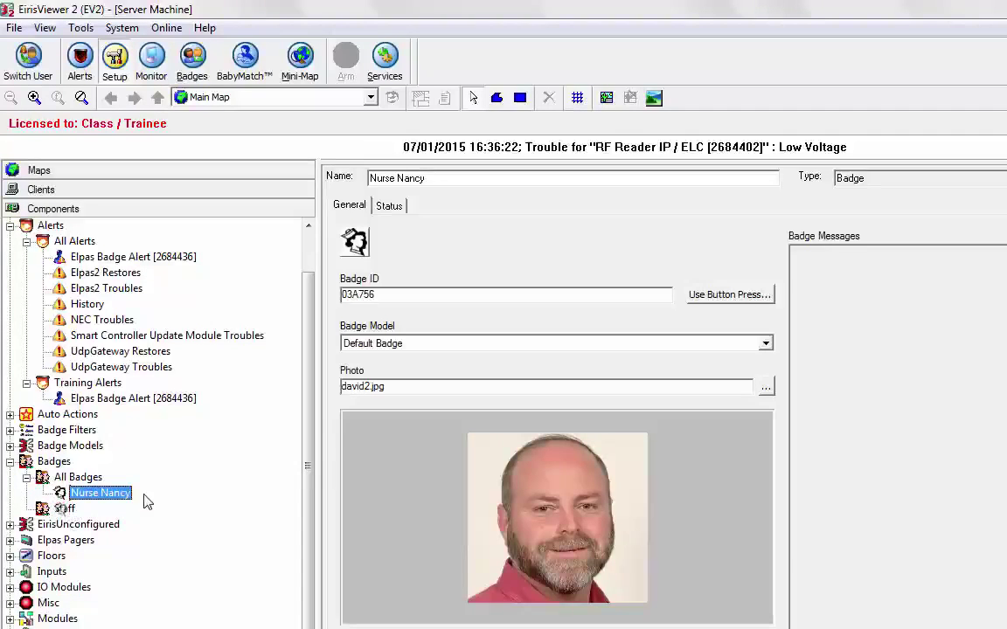
{"action": "left_click", "coordinate": [26, 508]}
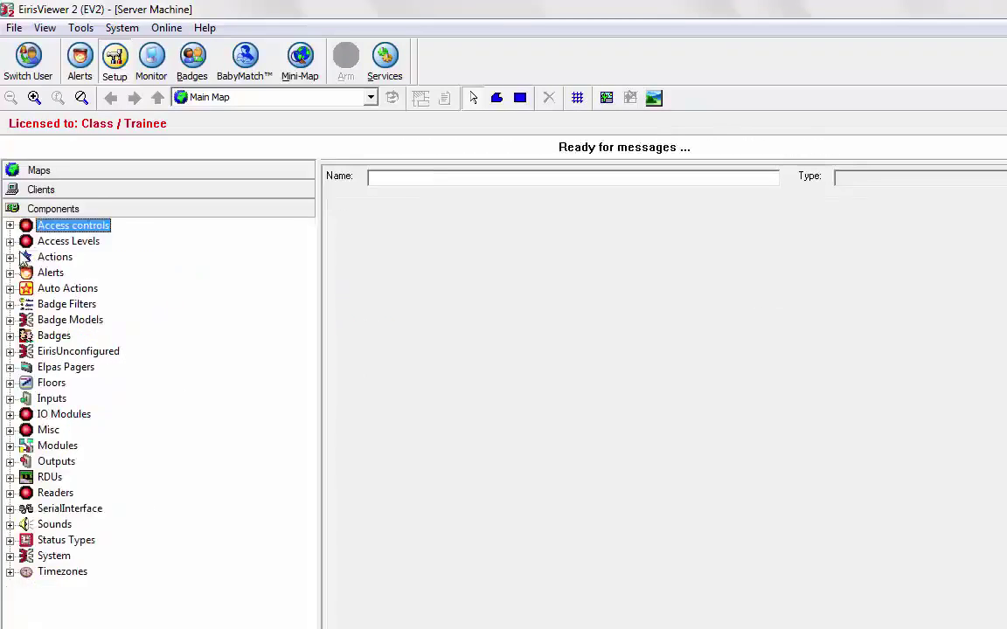
Rename the Elpas Badge Alert in the Training Alerts group as Panic Alarm
{"action": "left_click", "coordinate": [10, 273]}
{"action": "left_click", "coordinate": [27, 304]}
{"action": "left_click", "coordinate": [96, 320]}
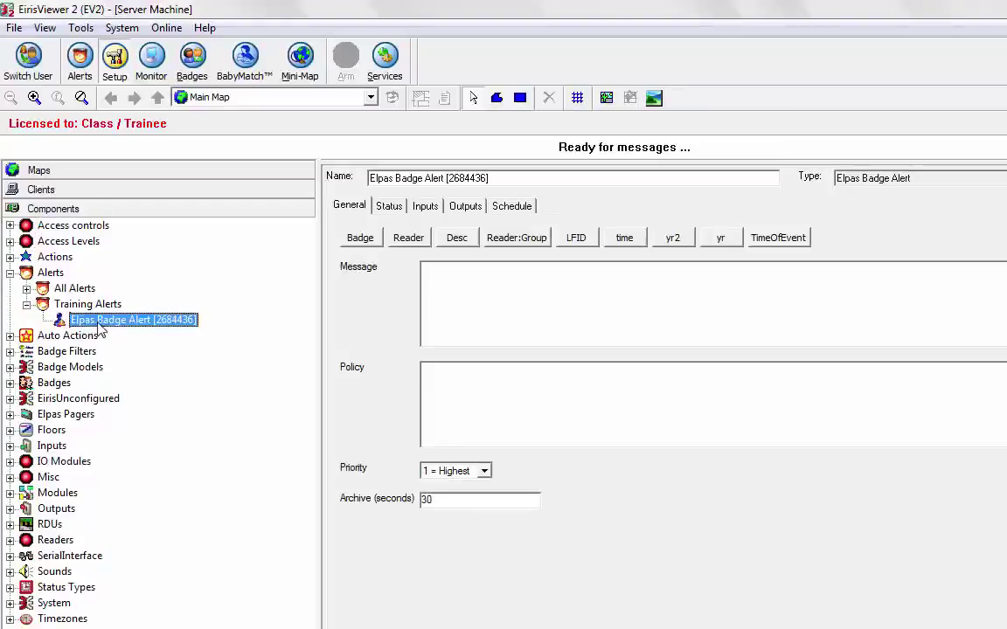
{"action": "left_click_drag", "start_coordinate": [508, 178], "coordinate": [319, 175]}
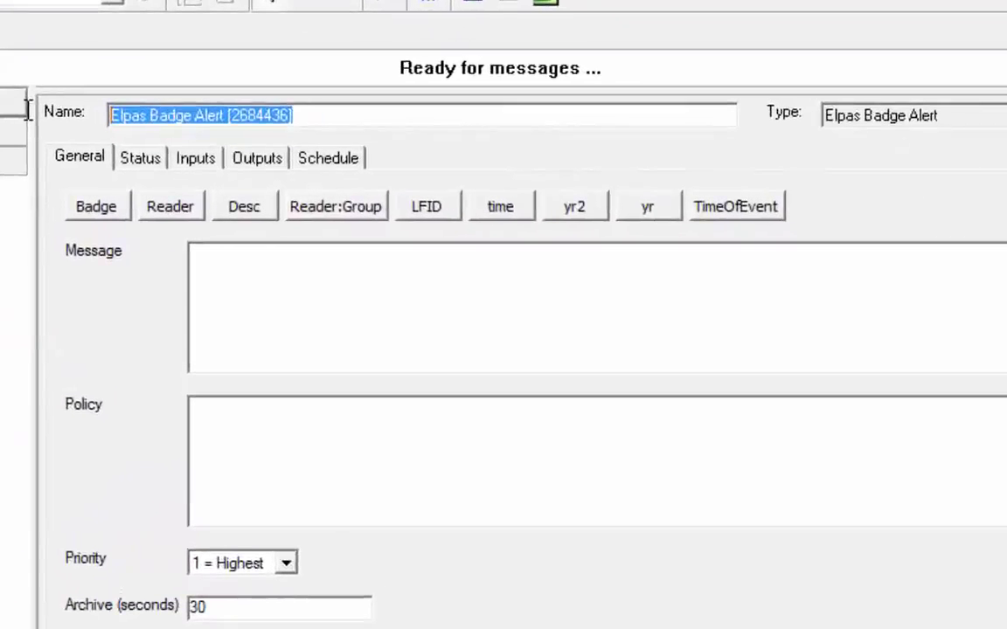
Compose the alert message as "Panic by <Badge> at <Reader>", leaving the policy text empty
{"action": "type", "text": "Panic by"}
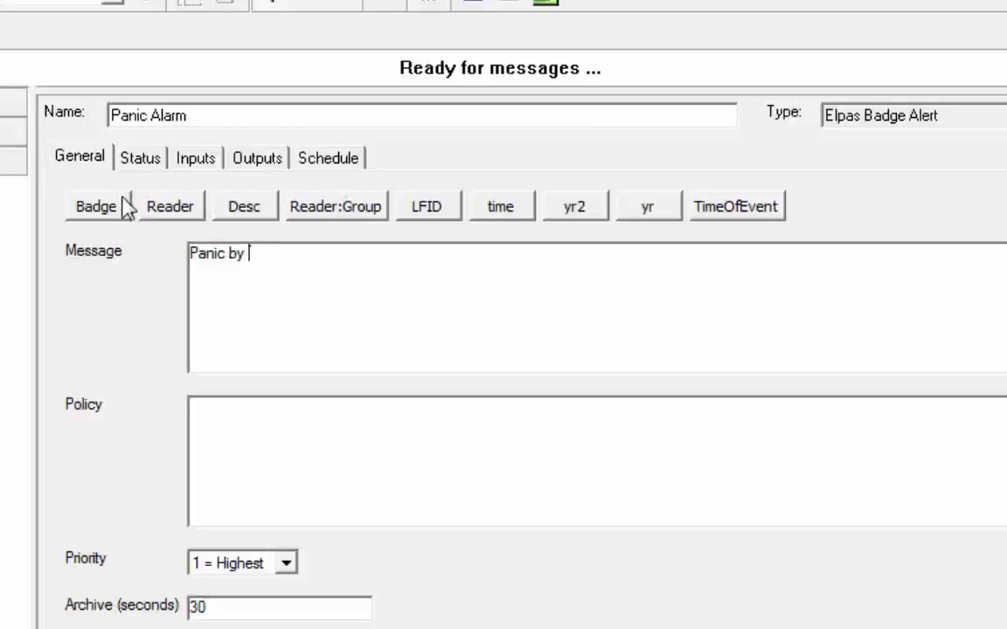
{"action": "left_click", "coordinate": [98, 209]}
{"action": "left_click_drag", "start_coordinate": [232, 430], "coordinate": [28, 382]}
{"action": "key", "text": "ctrl+c"}
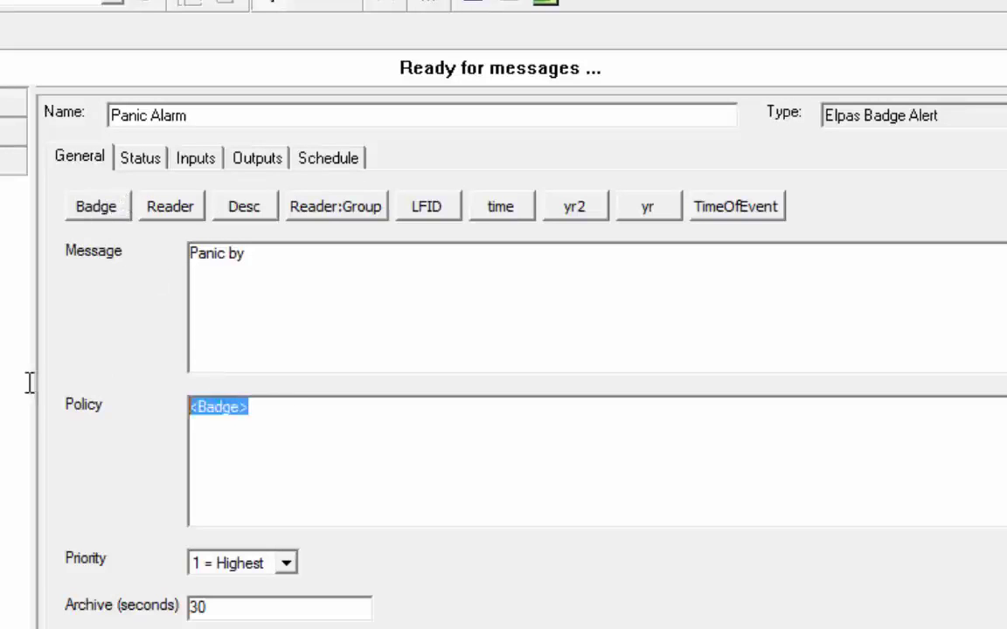
{"action": "key", "text": "Delete"}
{"action": "left_click", "coordinate": [342, 254]}
{"action": "key", "text": "ctrl+v"}
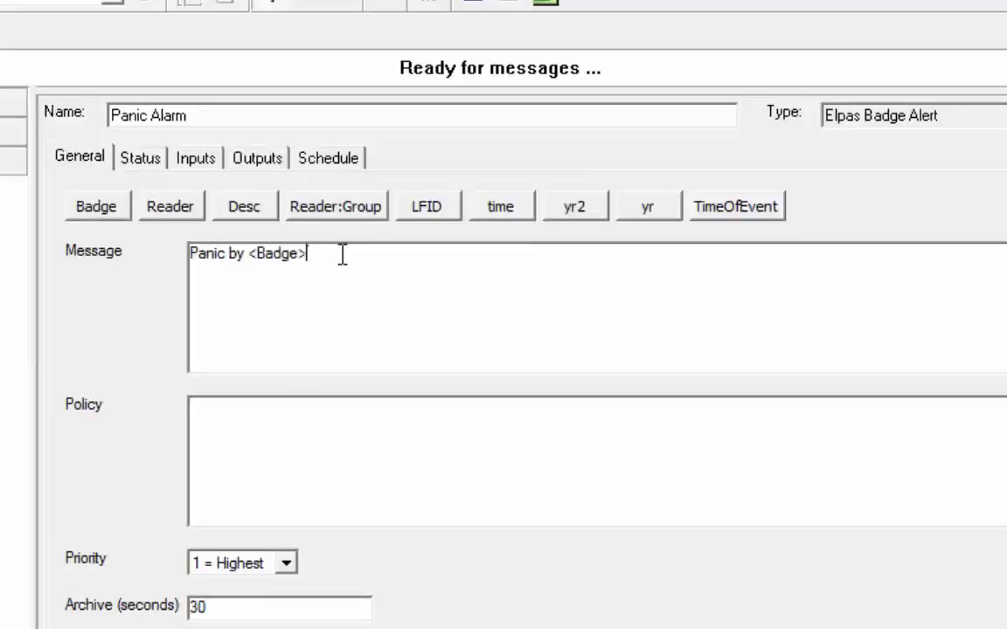
{"action": "left_click", "coordinate": [194, 209]}
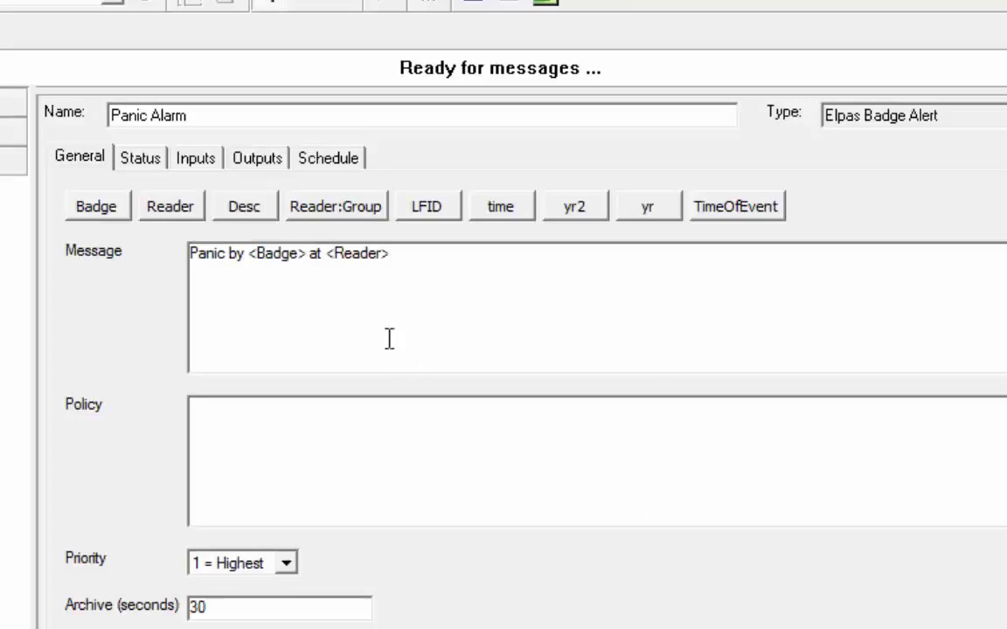
Set the Panic Alarm inputs to the Staff badge group, all readers and all status types
{"action": "left_click", "coordinate": [194, 158]}
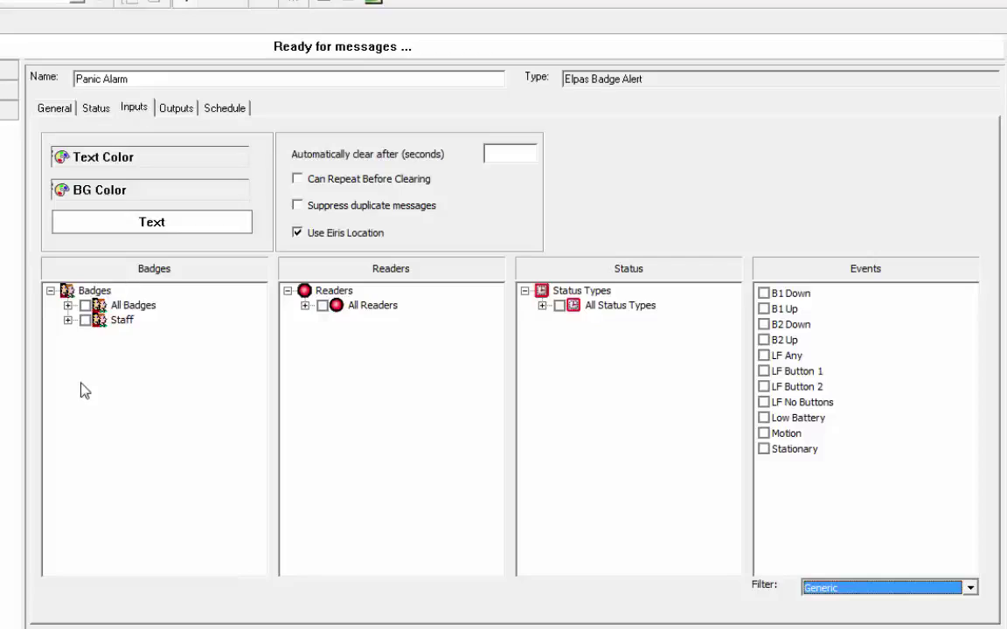
{"action": "left_click", "coordinate": [85, 320]}
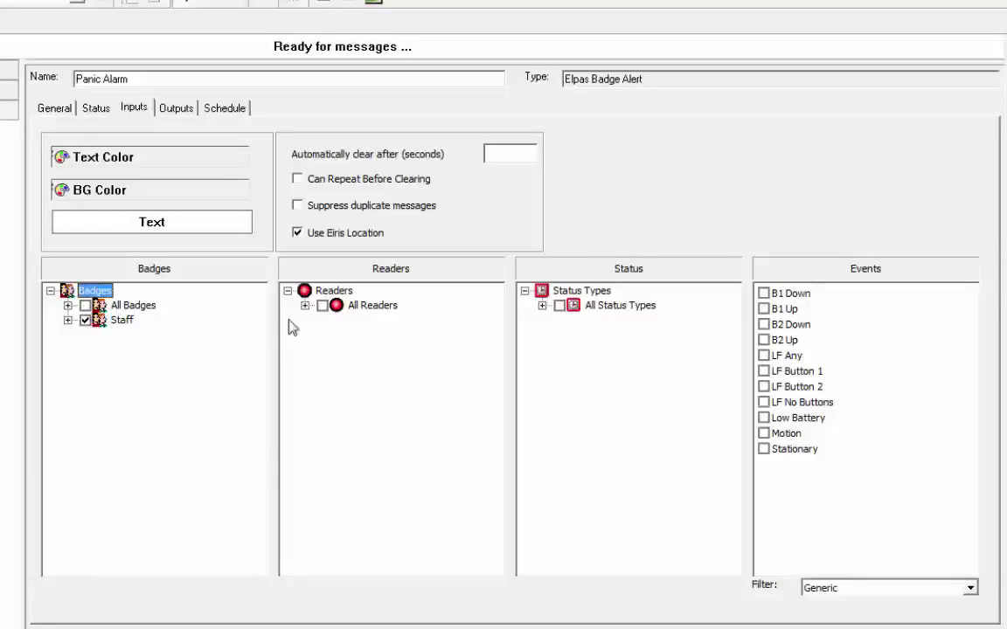
{"action": "left_click", "coordinate": [323, 305]}
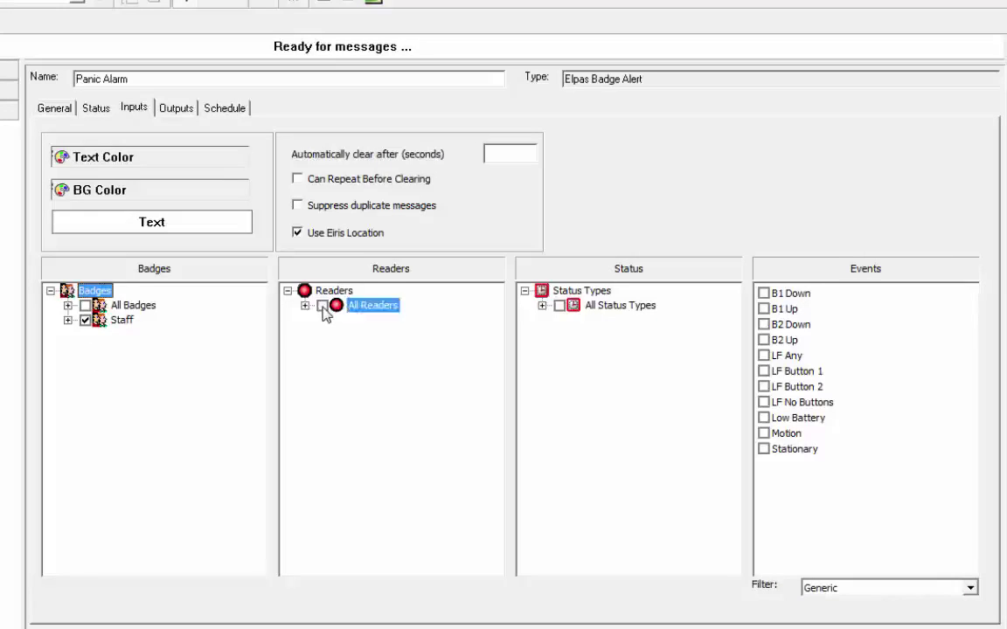
{"action": "left_click", "coordinate": [559, 305]}
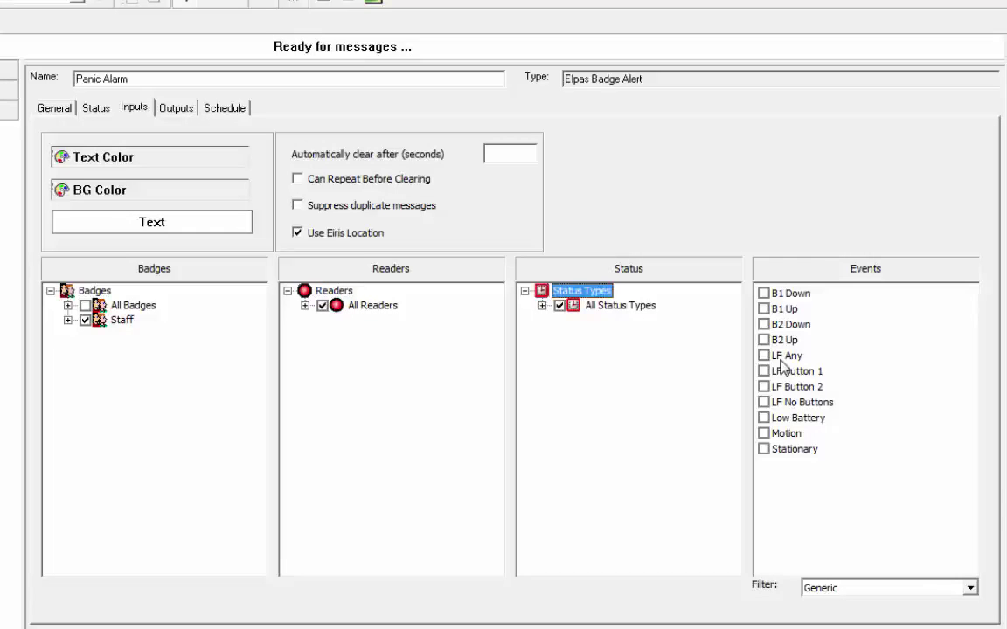
Filter the trigger events by Badge, enable Badge Large Button Pressed and apply the alert's input settings
{"action": "left_click", "coordinate": [971, 589]}
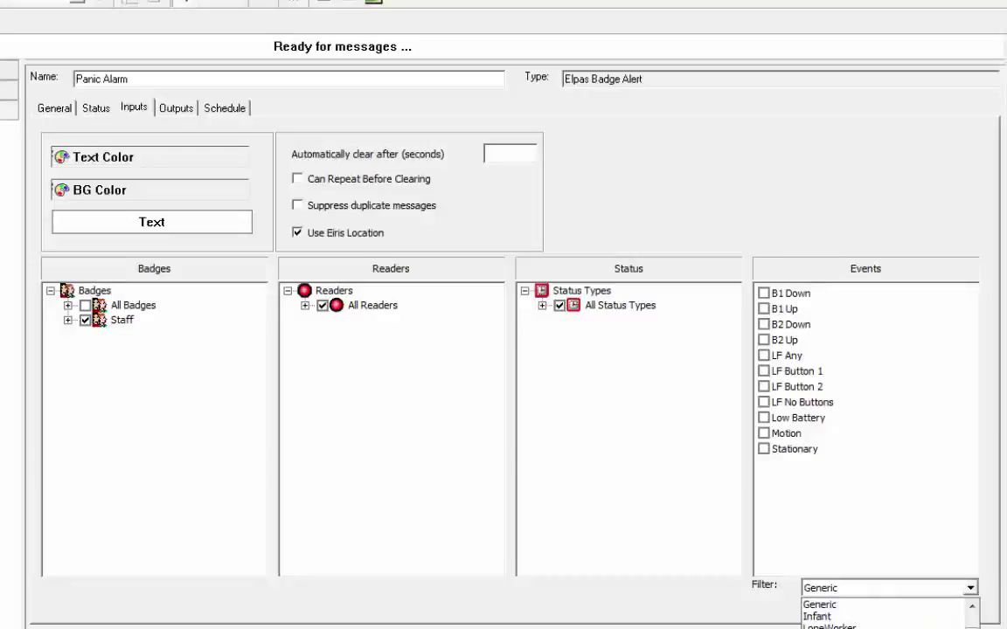
{"action": "scroll", "coordinate": [883, 612], "scroll_direction": "up", "scroll_amount": 1}
{"action": "left_click", "coordinate": [875, 603]}
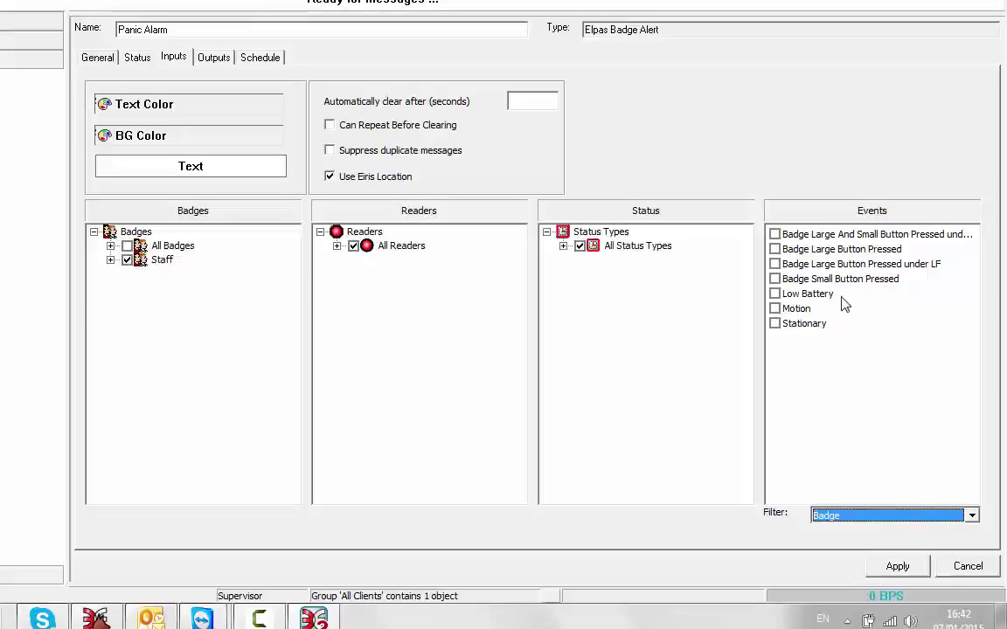
{"action": "left_click", "coordinate": [775, 250]}
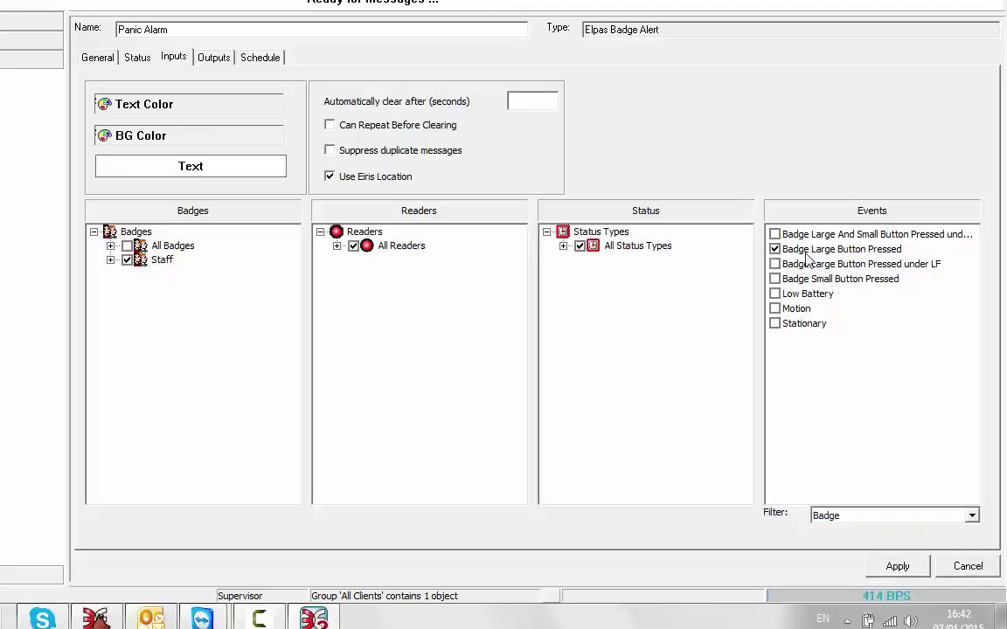
{"action": "left_click", "coordinate": [880, 566]}
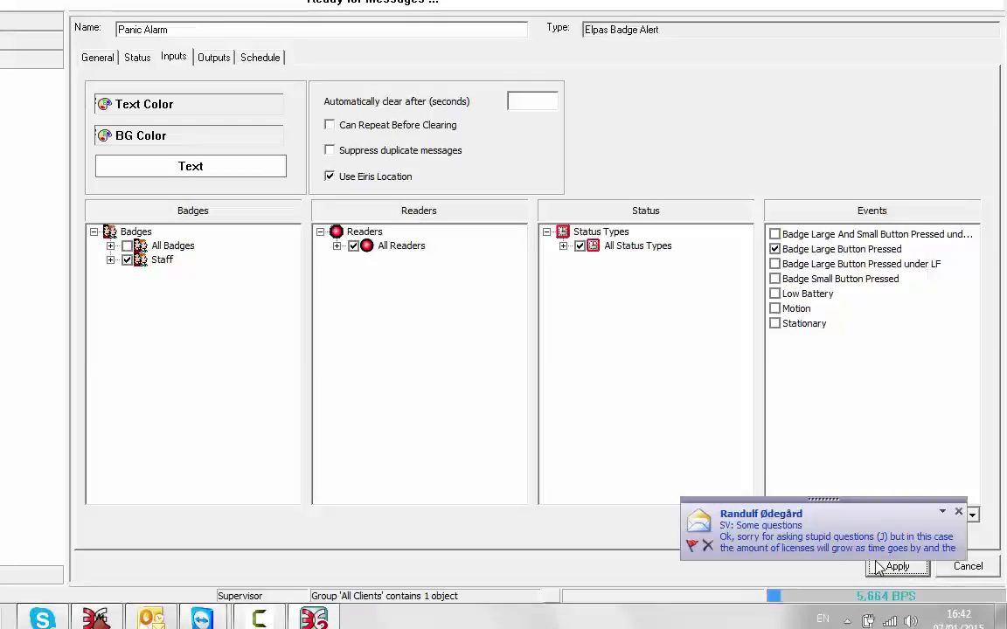
{"action": "left_click", "coordinate": [960, 570]}
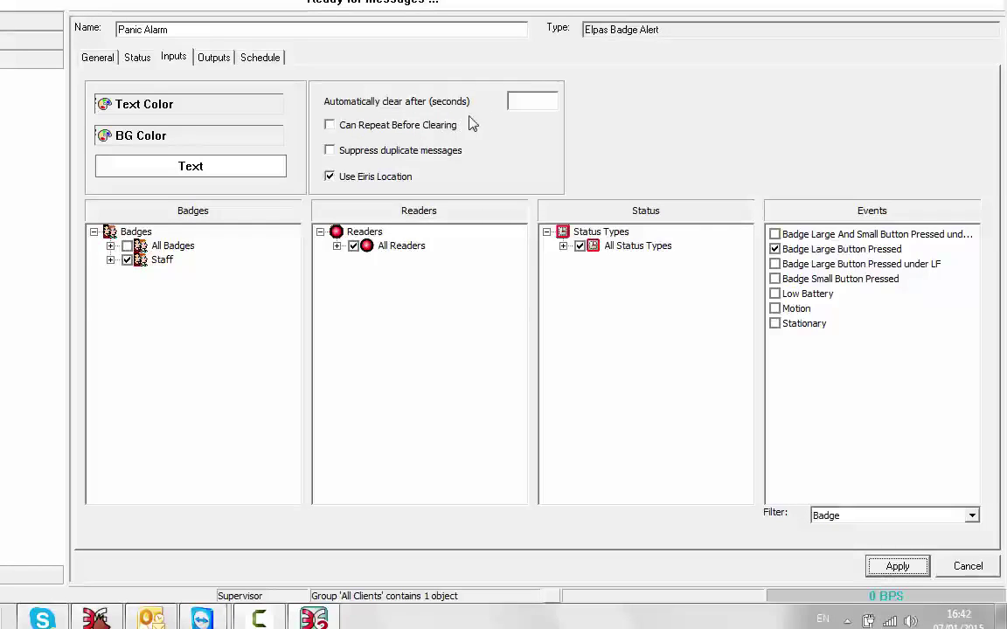
Set the Panic Alarm to clear automatically after 120 seconds and apply the change
{"action": "left_click", "coordinate": [522, 99]}
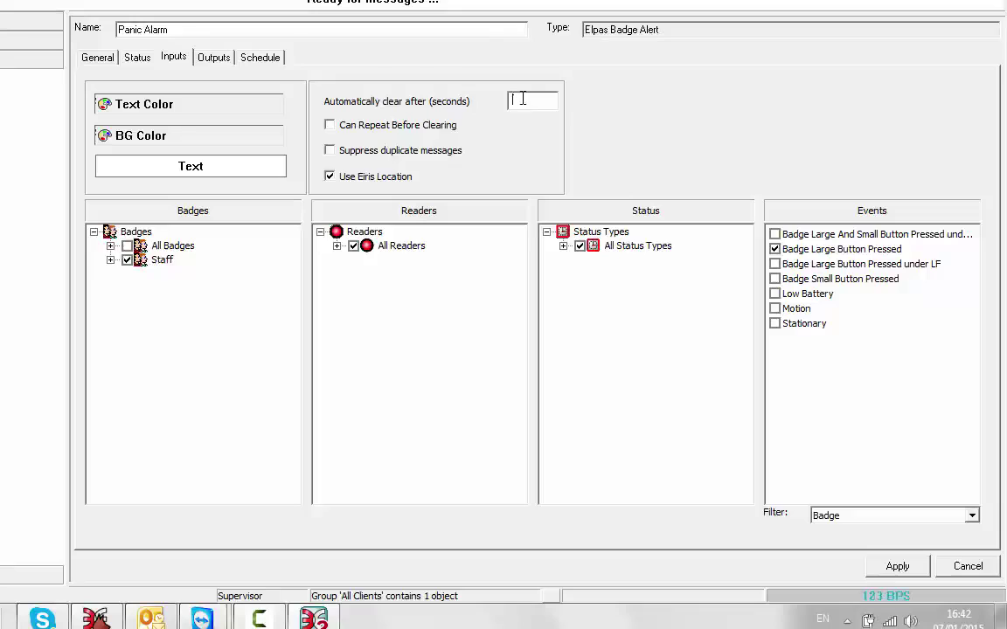
{"action": "type", "text": "0"}
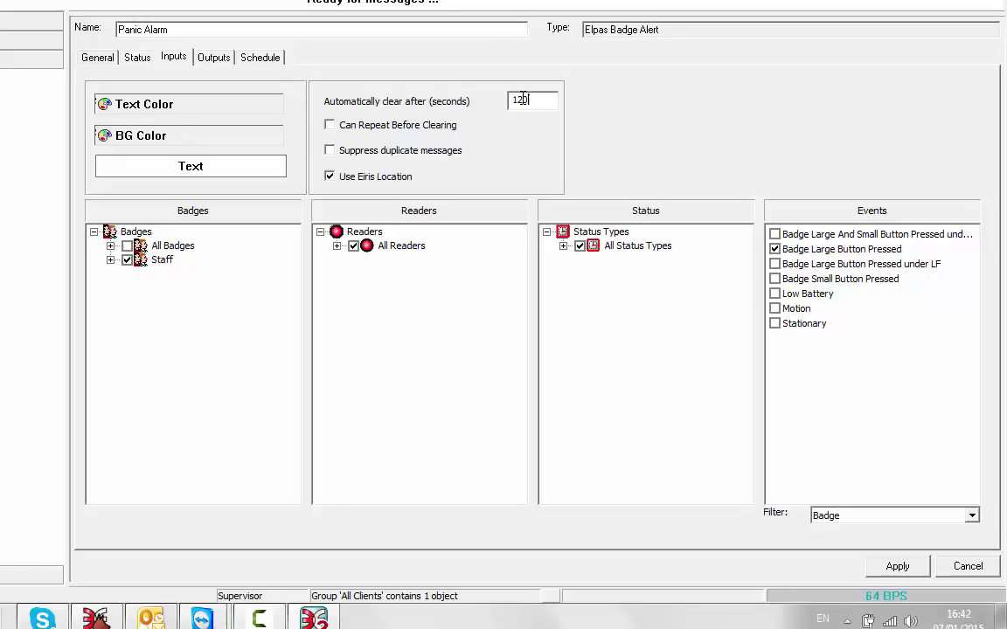
{"action": "left_click", "coordinate": [906, 567]}
Send the Panic Alarm output to all clients, including the Server Machine
{"action": "left_click", "coordinate": [212, 58]}
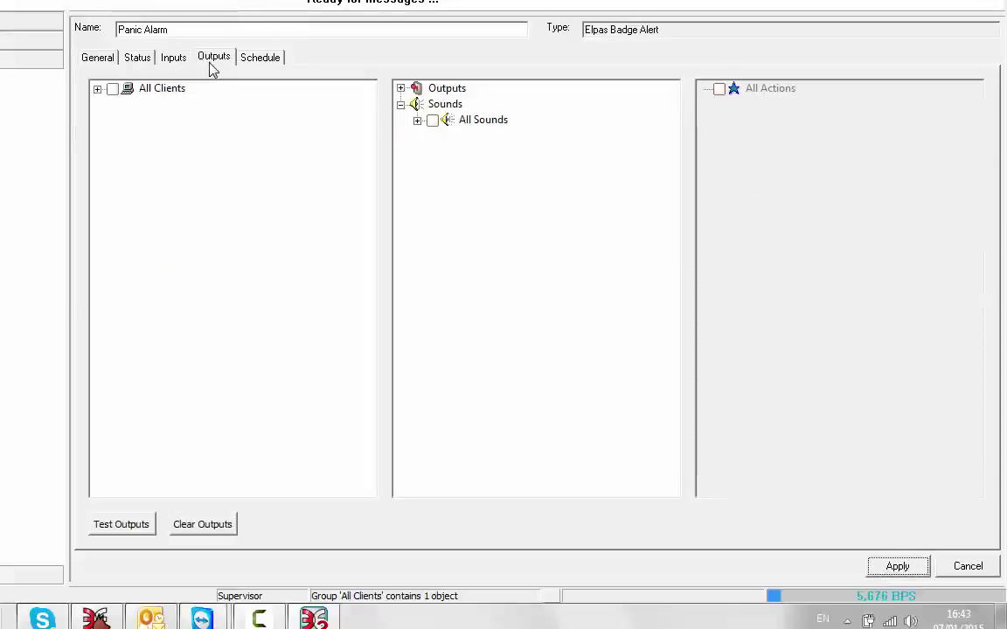
{"action": "left_click", "coordinate": [97, 89]}
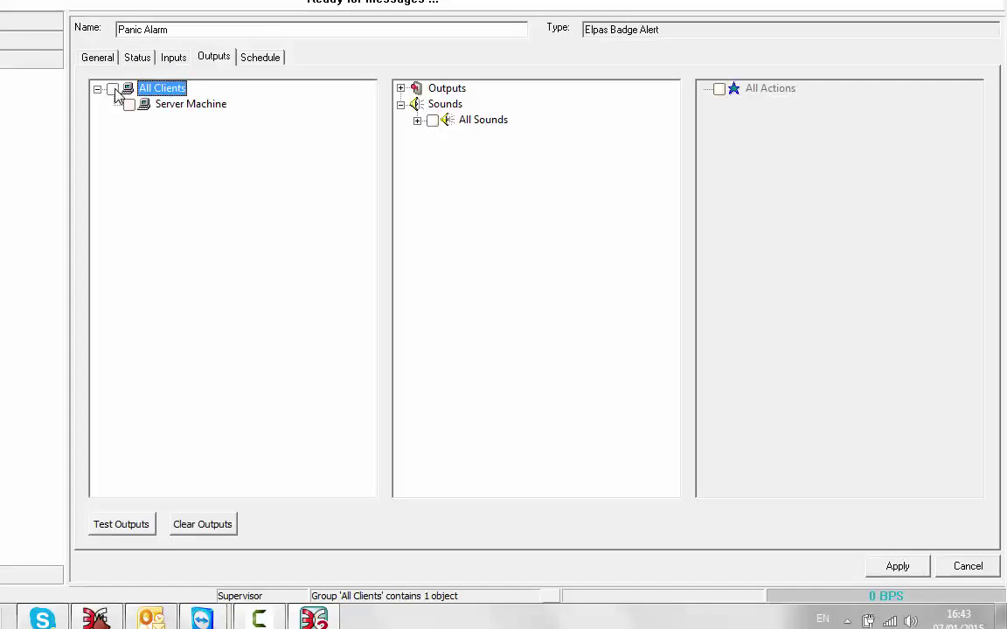
{"action": "left_click", "coordinate": [113, 89]}
Add the My RF:Buzzer output to the alert with a duration of 0 seconds, so it sounds until cleared
{"action": "left_click", "coordinate": [402, 88]}
{"action": "left_click", "coordinate": [418, 104]}
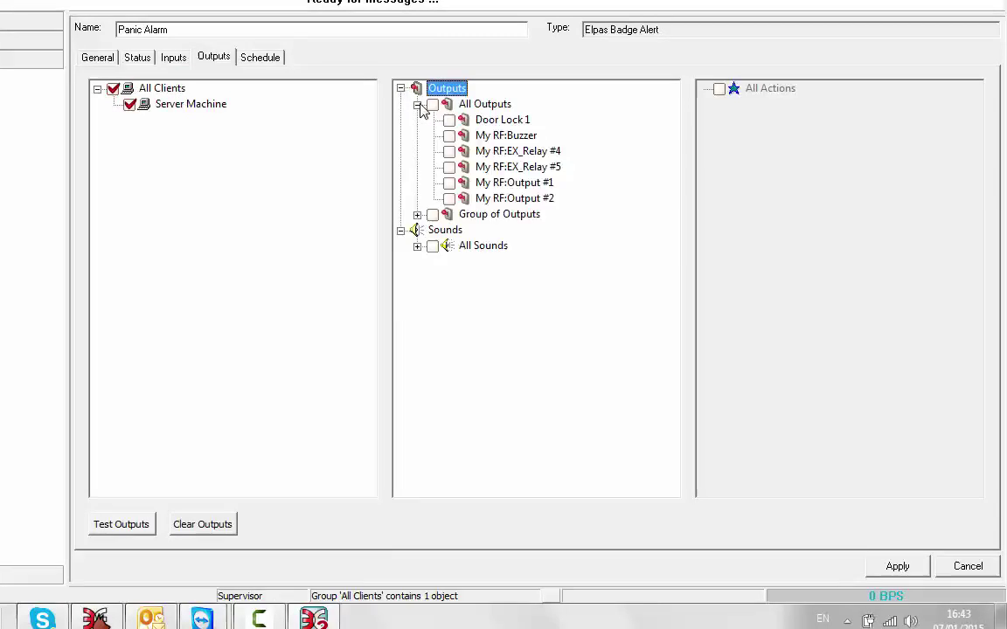
{"action": "left_click", "coordinate": [451, 137]}
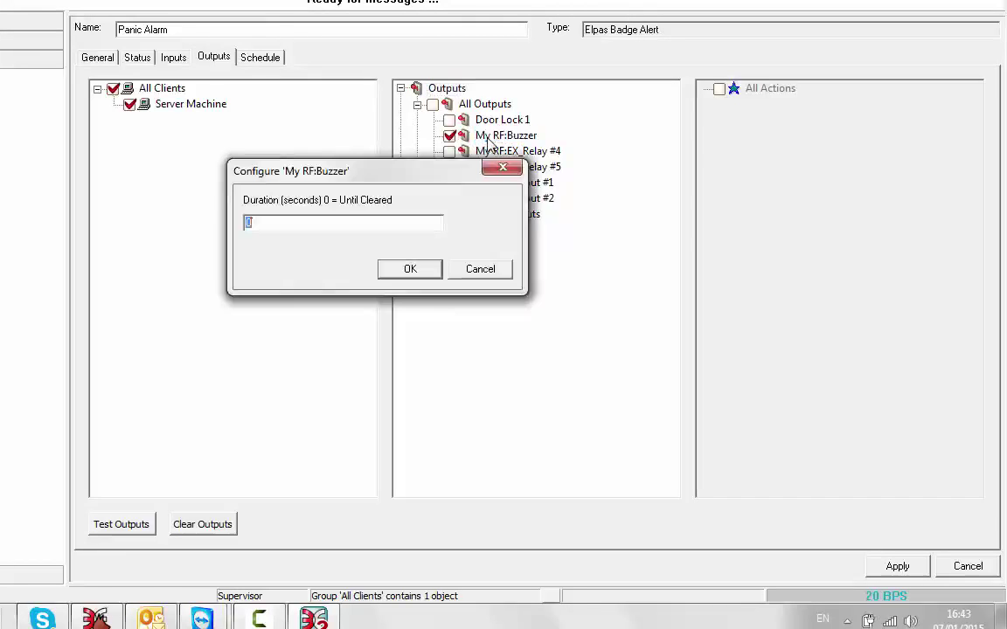
{"action": "double_click", "coordinate": [279, 221]}
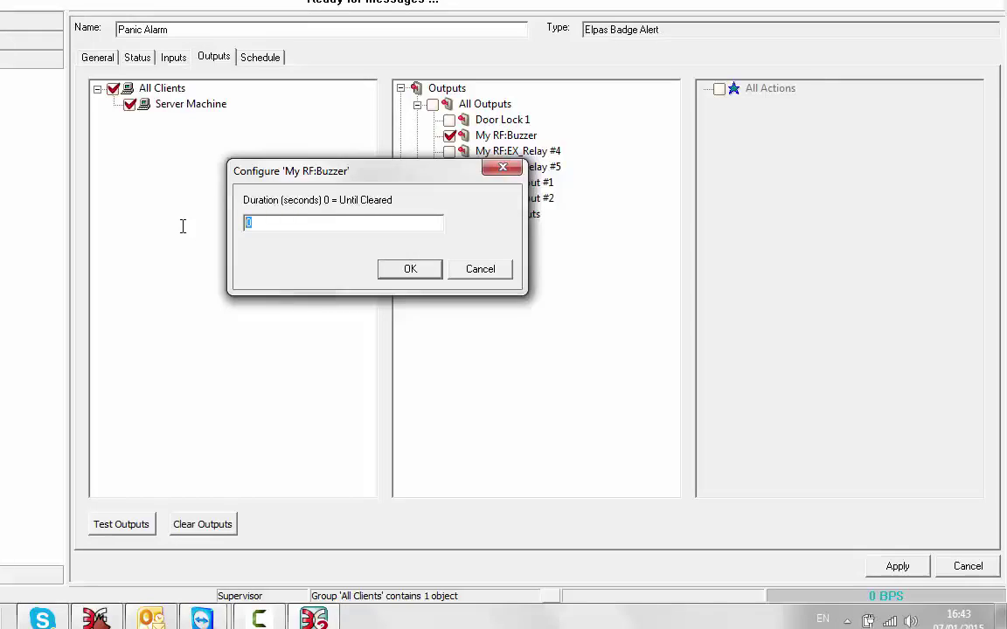
{"action": "left_click", "coordinate": [420, 274]}
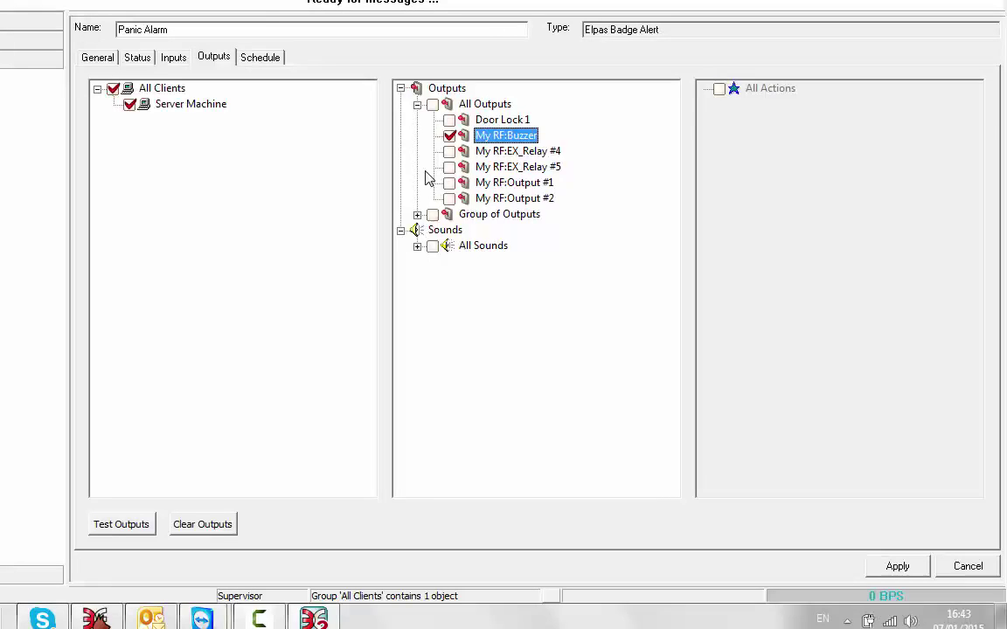
Add the sound Attack on staff.wav to the Panic Alarm outputs and apply the change
{"action": "left_click", "coordinate": [418, 246]}
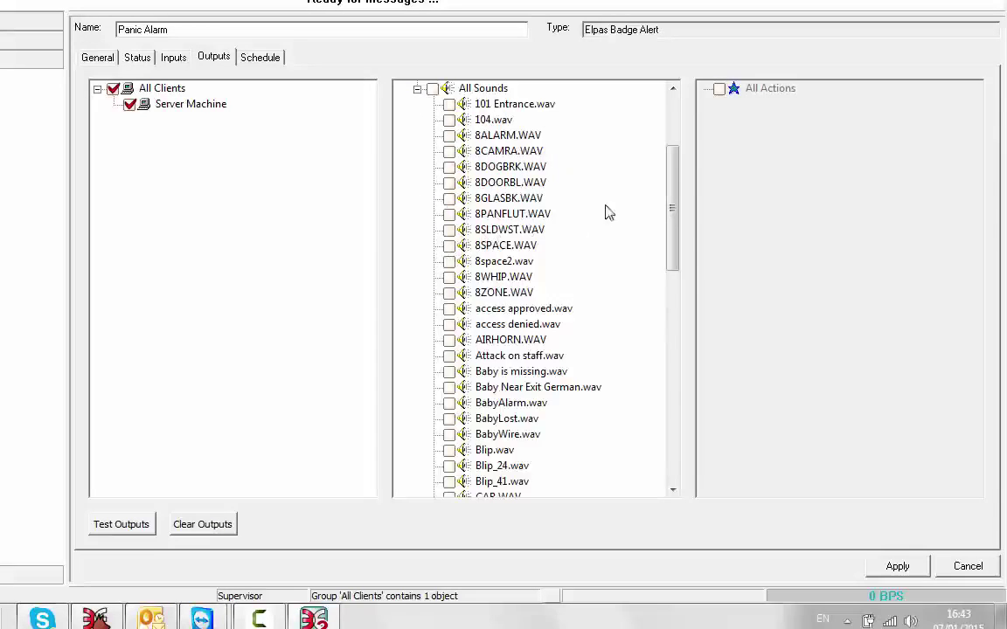
{"action": "left_click_drag", "start_coordinate": [668, 243], "coordinate": [660, 303]}
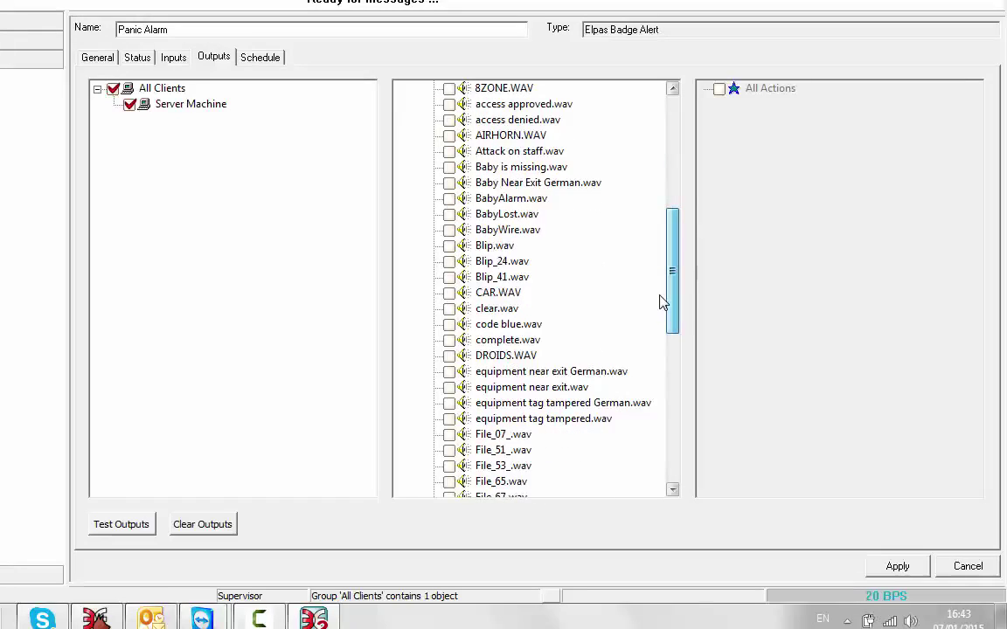
{"action": "left_click", "coordinate": [450, 151]}
{"action": "left_click", "coordinate": [913, 570]}
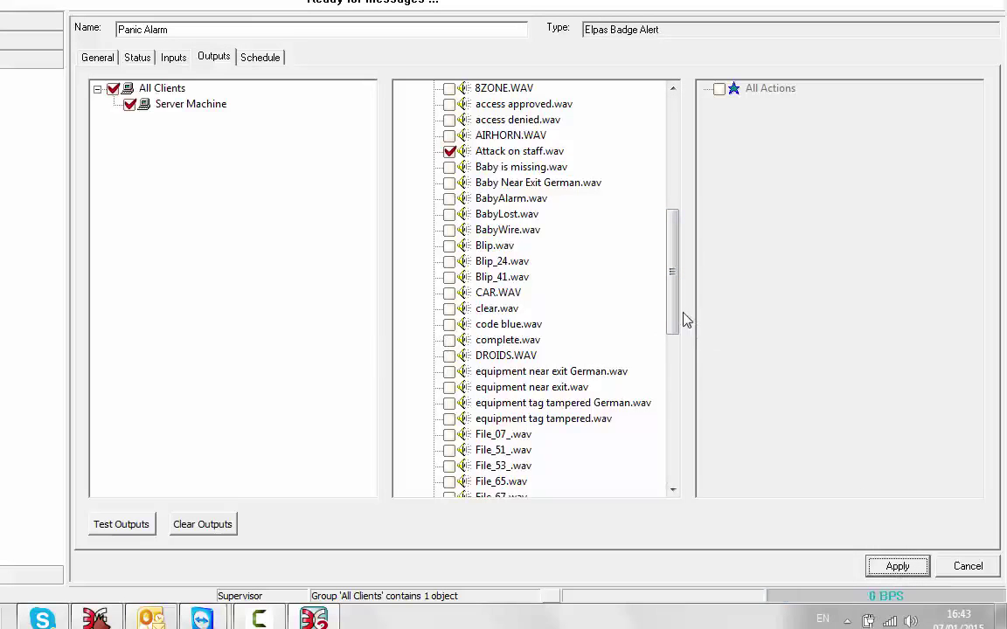
Add the sound RING.WAV to the Panic Alarm outputs, apply the change and open the live alerts view
{"action": "left_click_drag", "start_coordinate": [672, 312], "coordinate": [664, 394]}
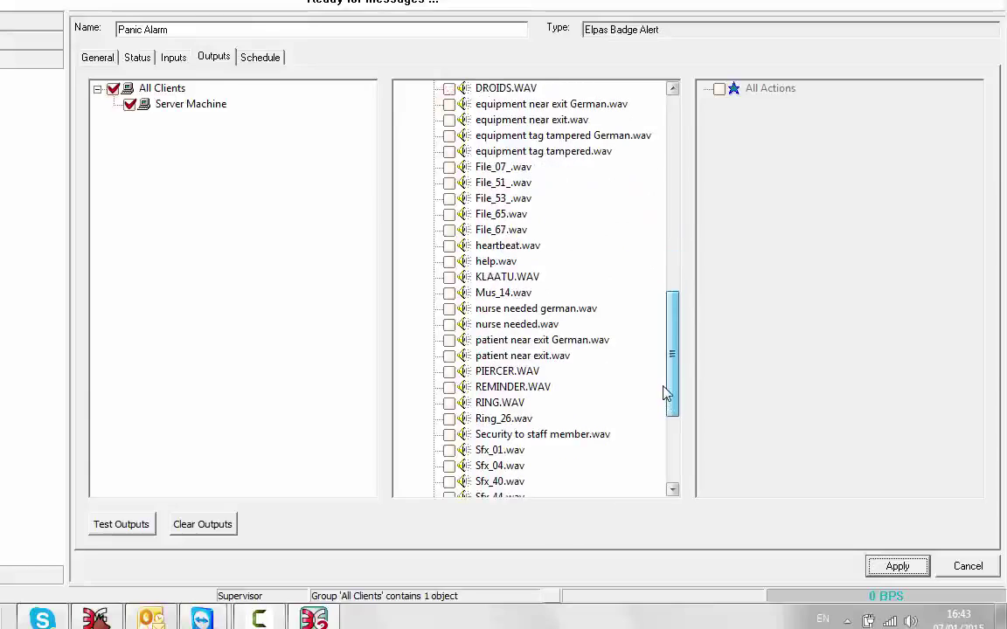
{"action": "left_click", "coordinate": [450, 403]}
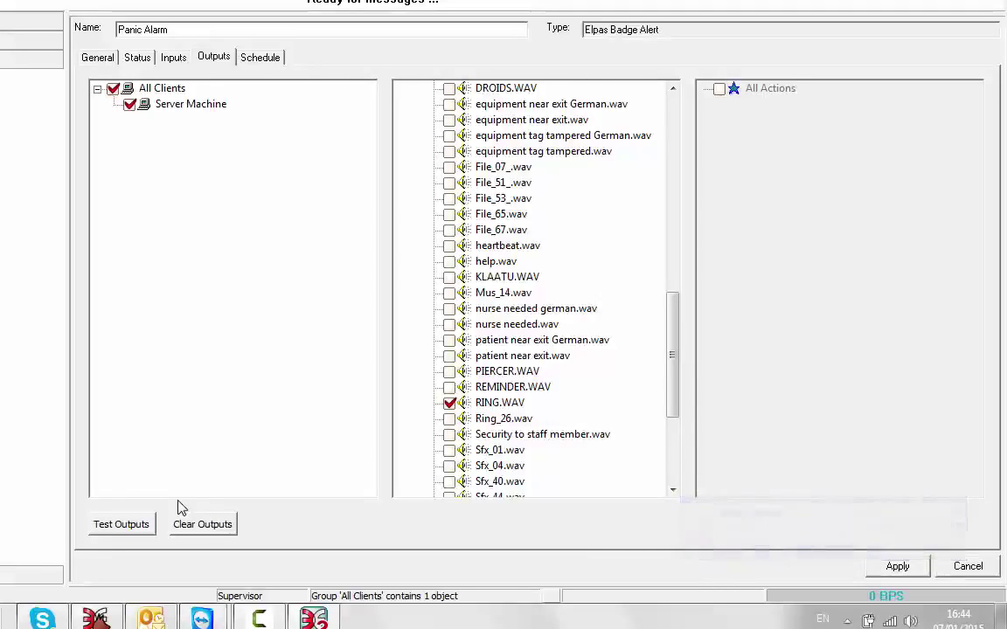
{"action": "left_click", "coordinate": [898, 568]}
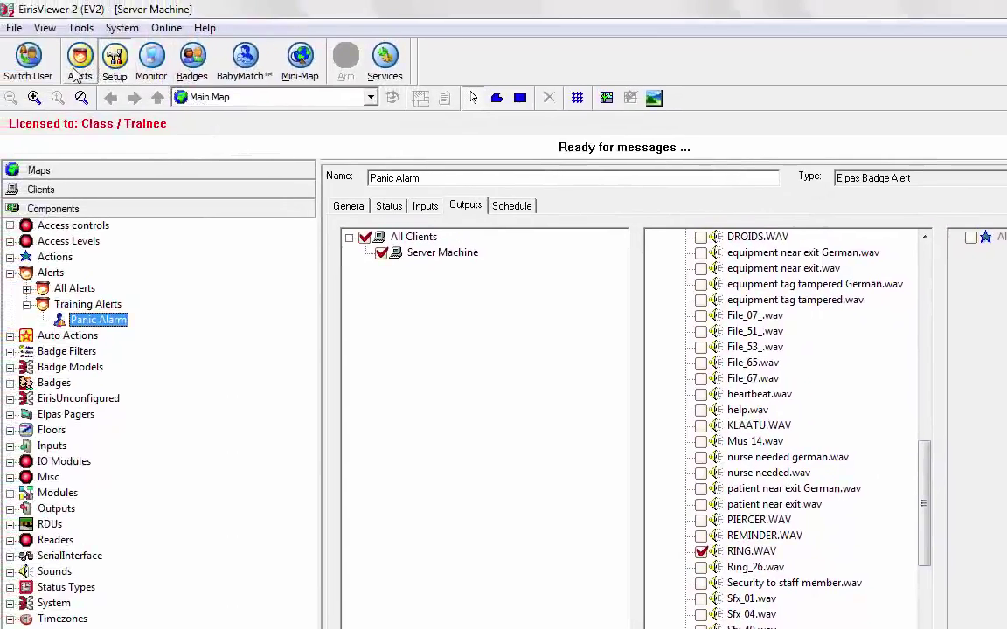
{"action": "left_click", "coordinate": [78, 68]}
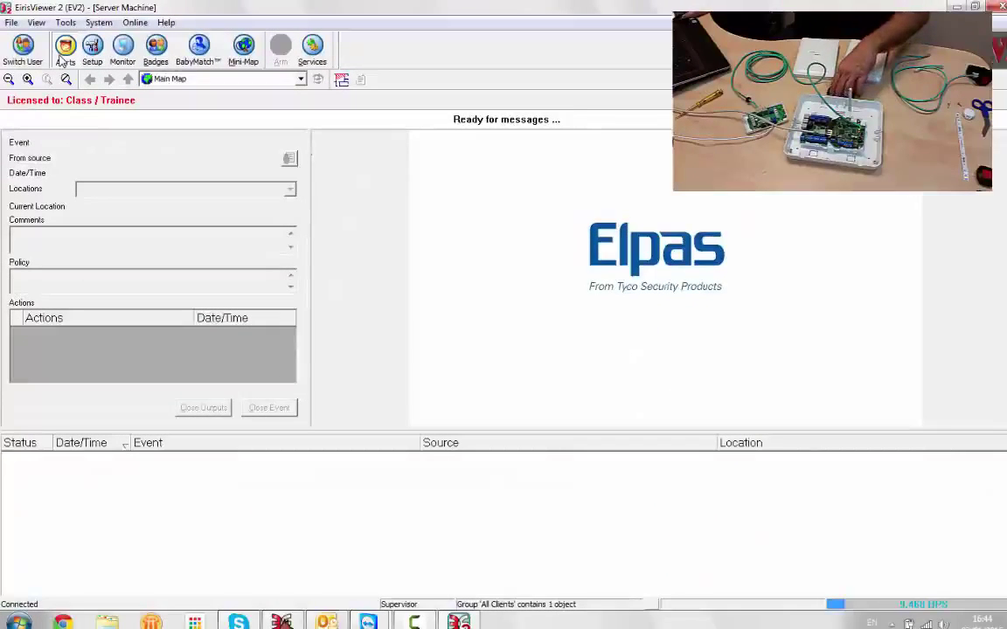